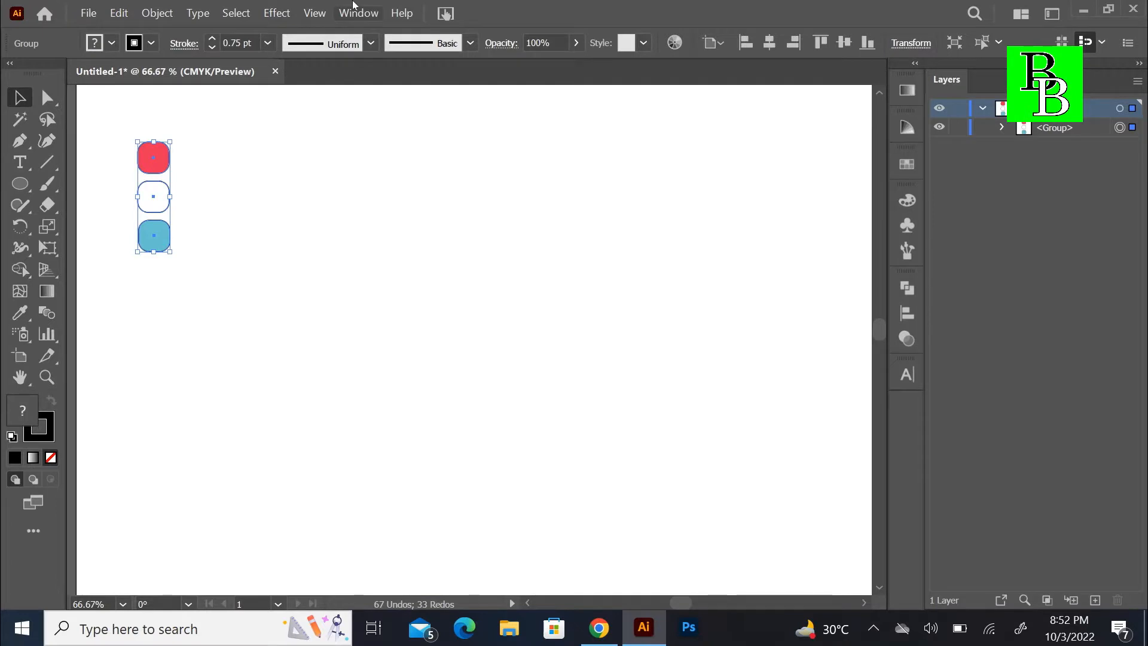
- Show the document grid and bring an empty area of the artboard into view at 150% zoom
left_click(315, 12)
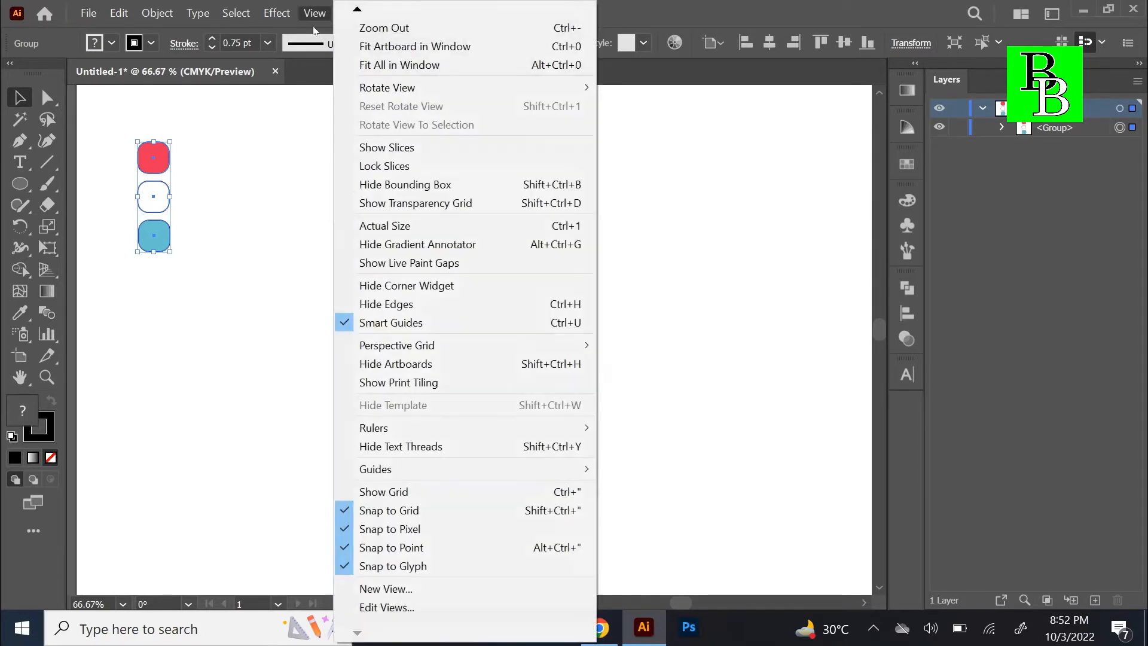
left_click(400, 493)
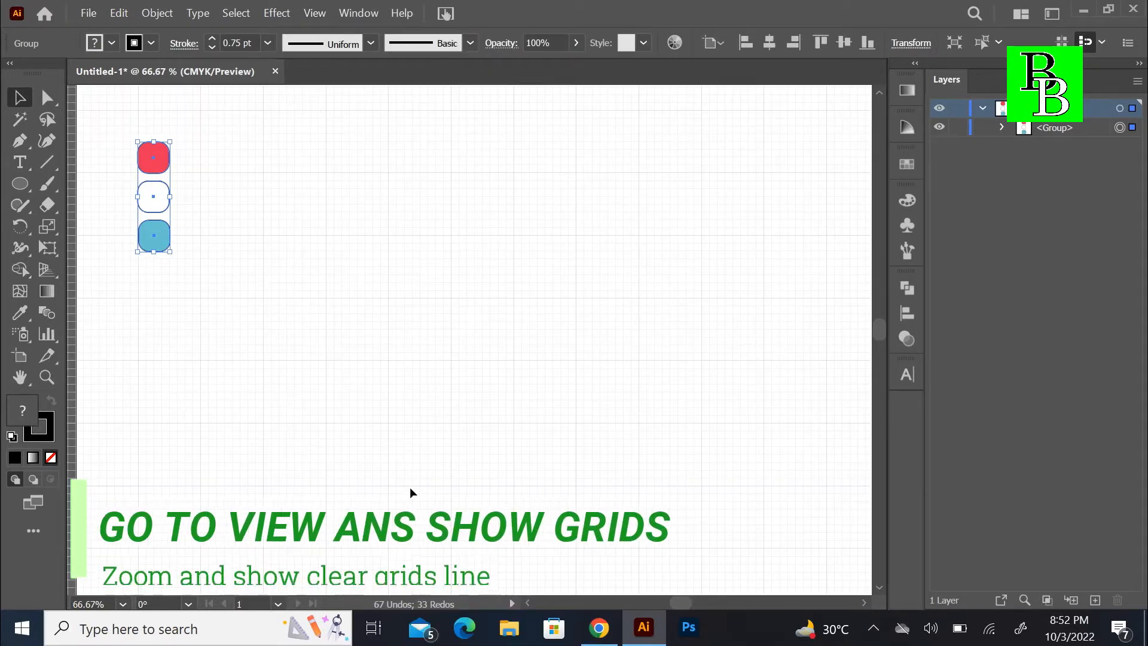
key("ctrl+1")
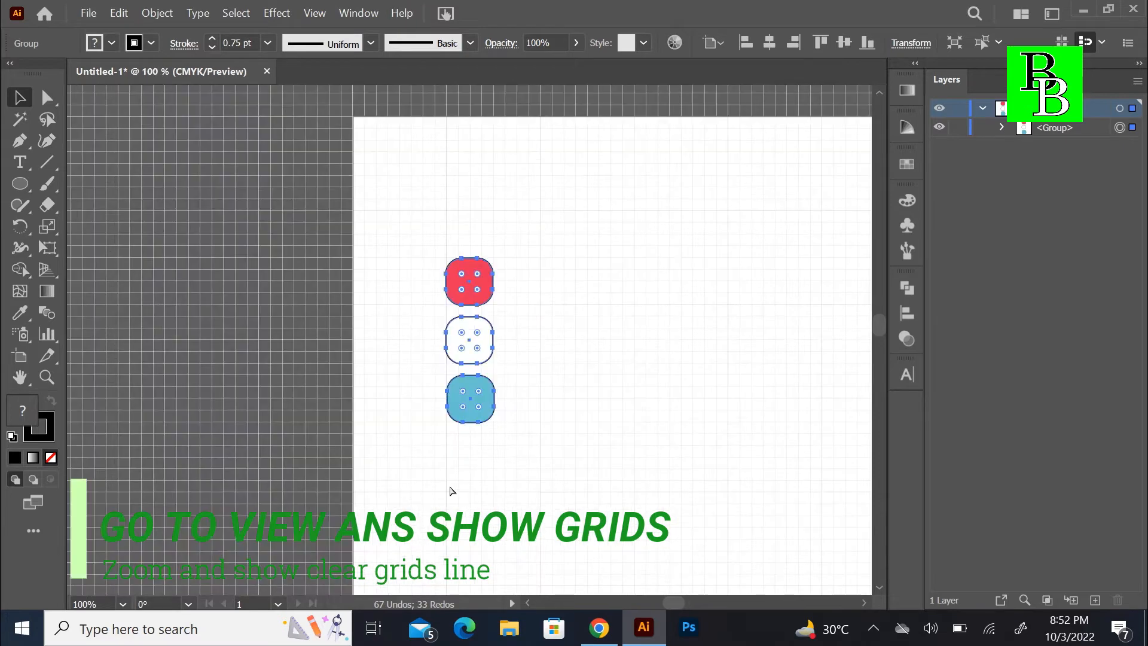
key("ctrl+plus")
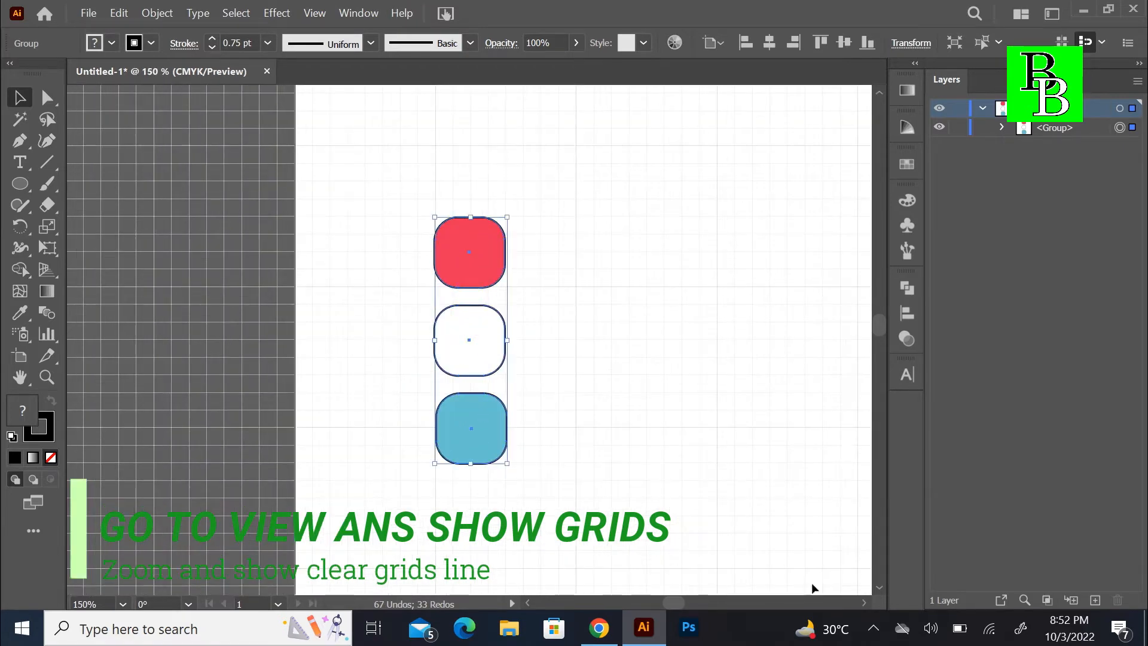
left_click(863, 603)
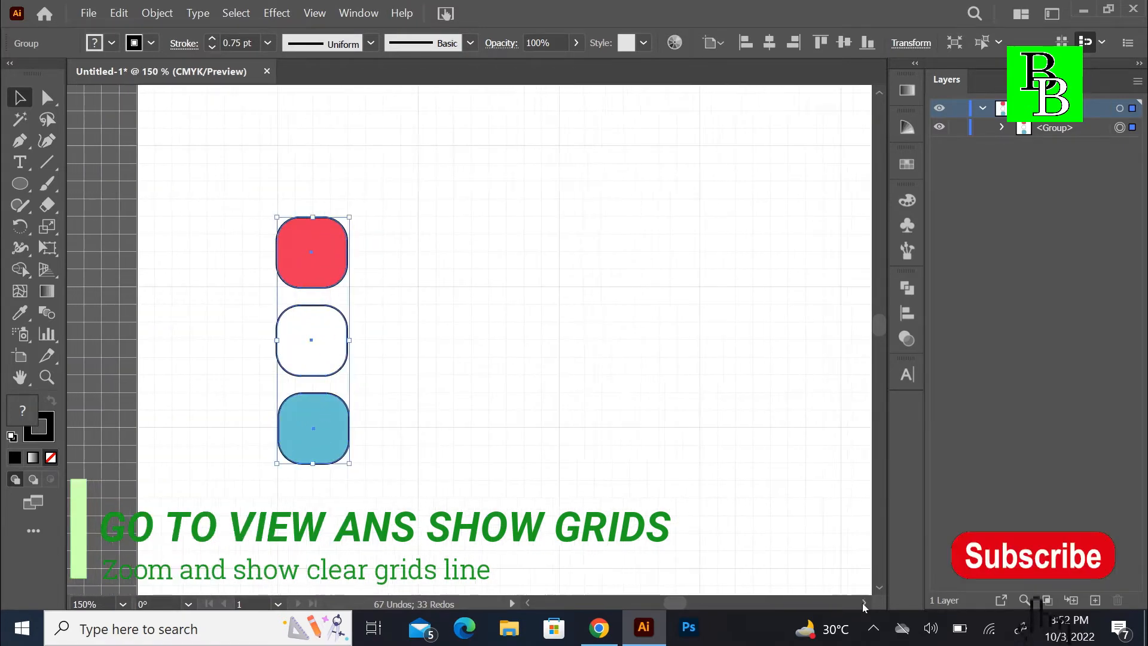
left_click(863, 604)
left_click(863, 604)
left_click(863, 604)
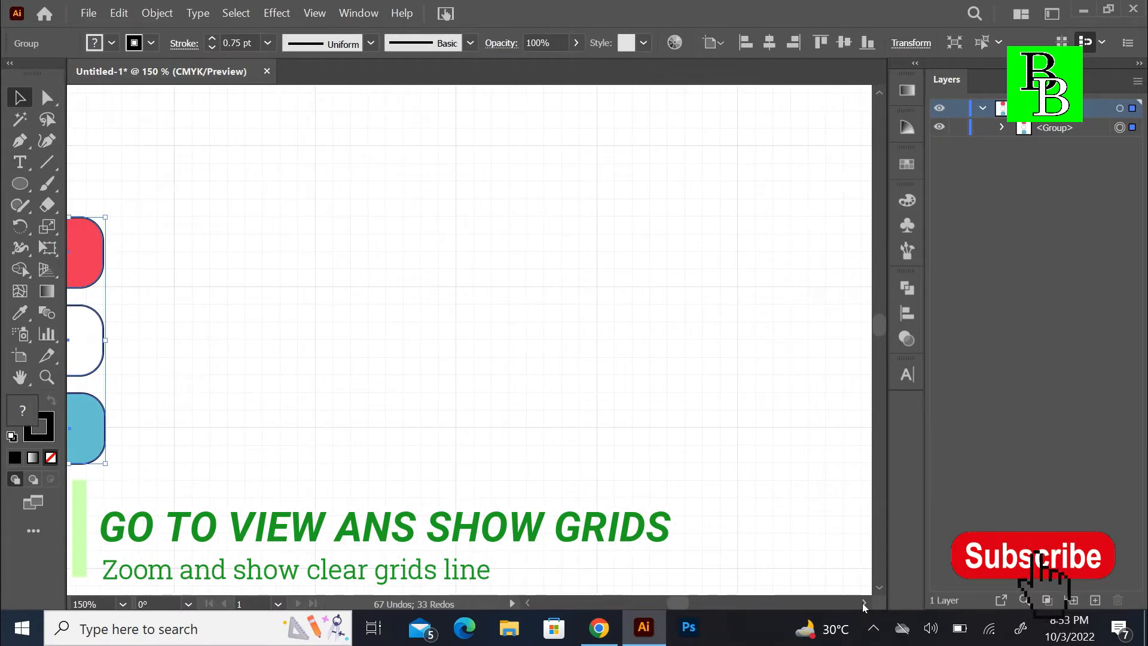
left_click(863, 604)
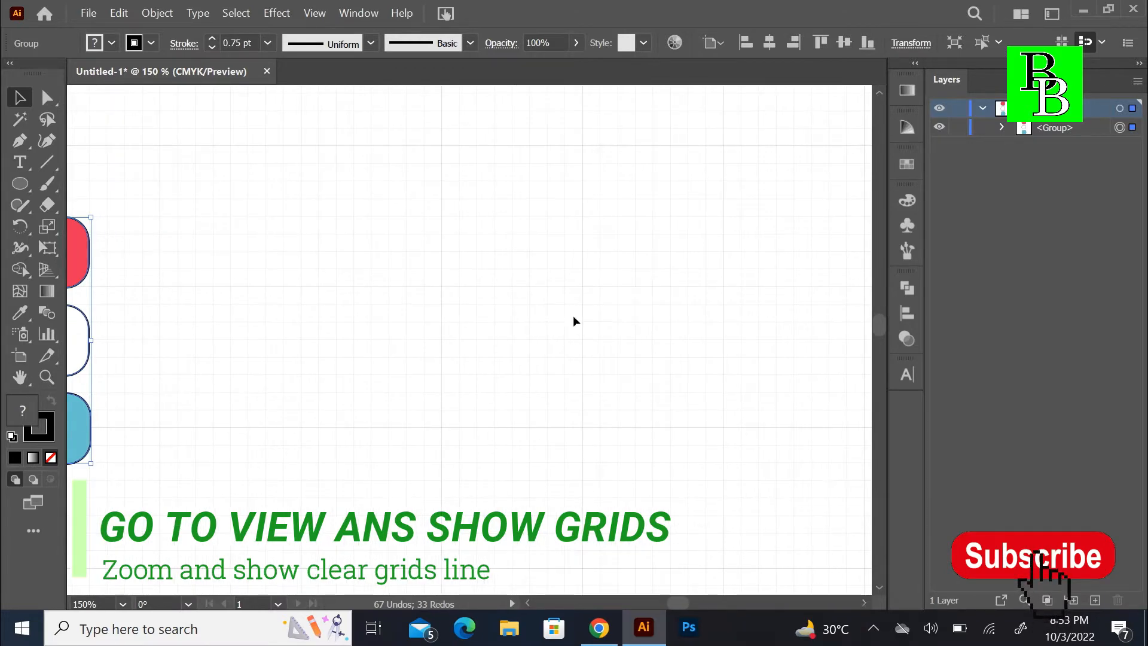
- Draw six horizontal lines on the grid, spaced 4, 3, 3, 5 and 3 squares apart from the uppermost down
left_click(56, 167)
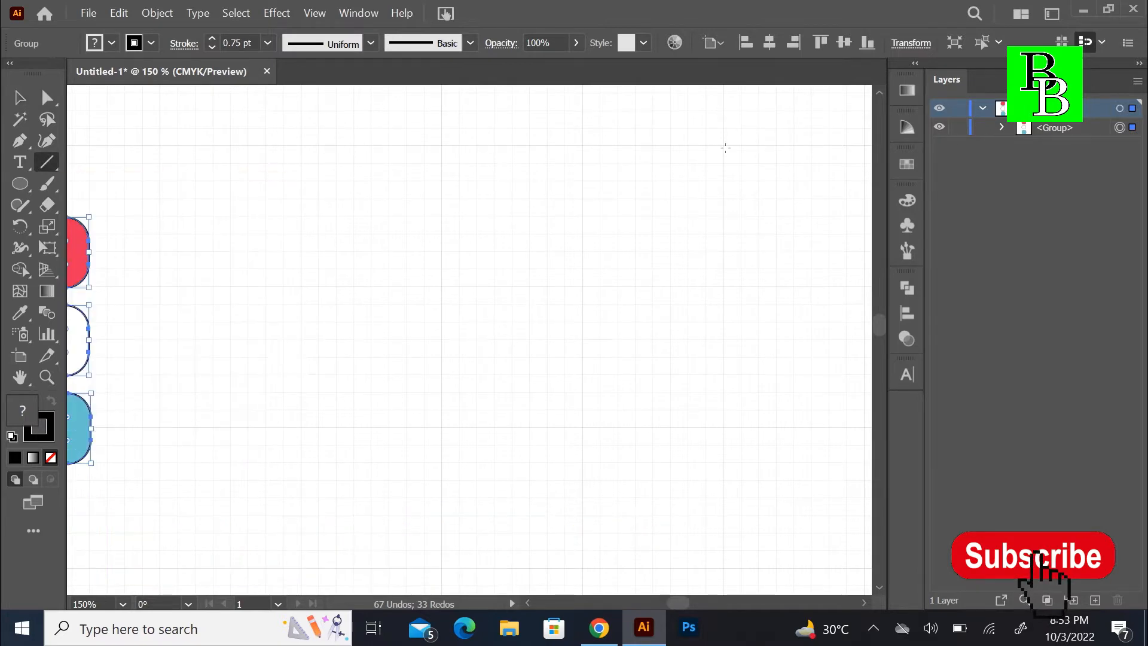
left_click_drag(731, 146, 229, 146)
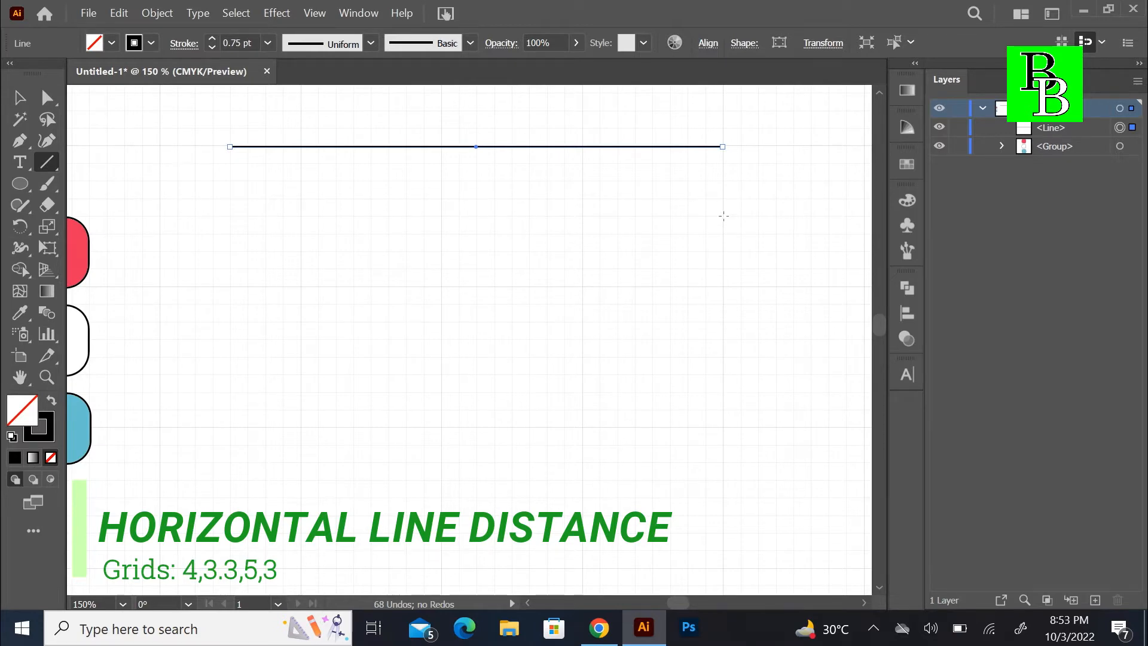
mouse_move(723, 217)
left_mouse_down()
mouse_move(351, 233)
mouse_move(277, 234)
mouse_move(229, 216)
left_mouse_up()
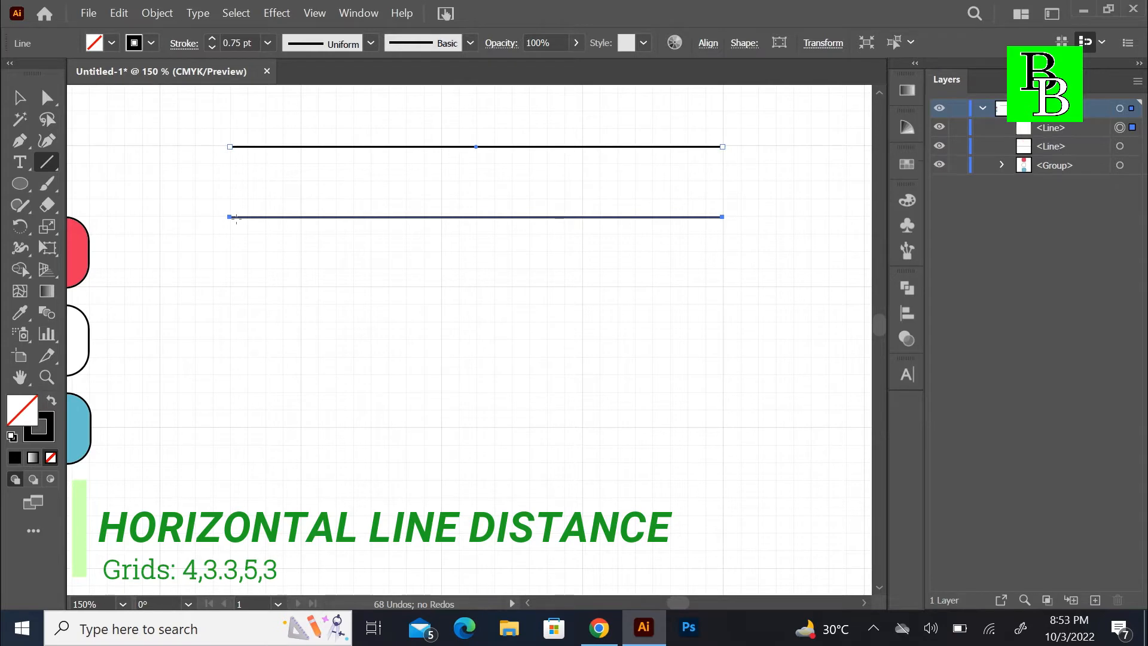
left_click_drag(722, 270, 229, 267)
mouse_move(720, 321)
left_mouse_down()
mouse_move(458, 331)
mouse_move(208, 302)
mouse_move(205, 318)
left_mouse_up()
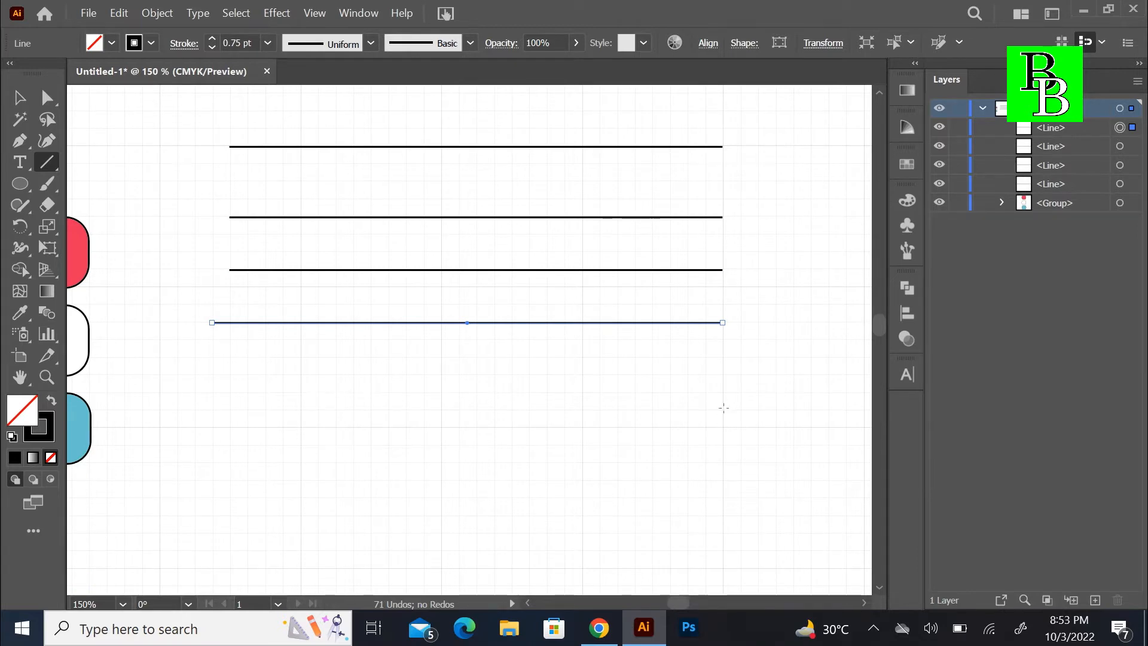
mouse_move(723, 410)
left_mouse_down()
mouse_move(264, 392)
mouse_move(195, 411)
left_mouse_up()
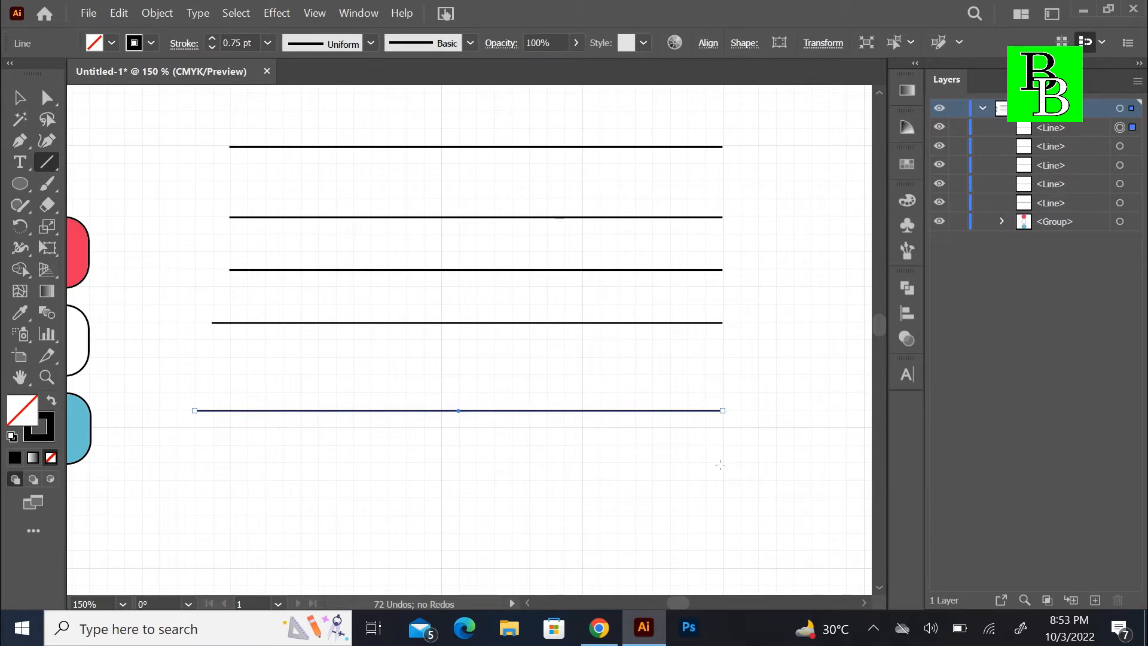
left_click_drag(720, 464, 188, 461)
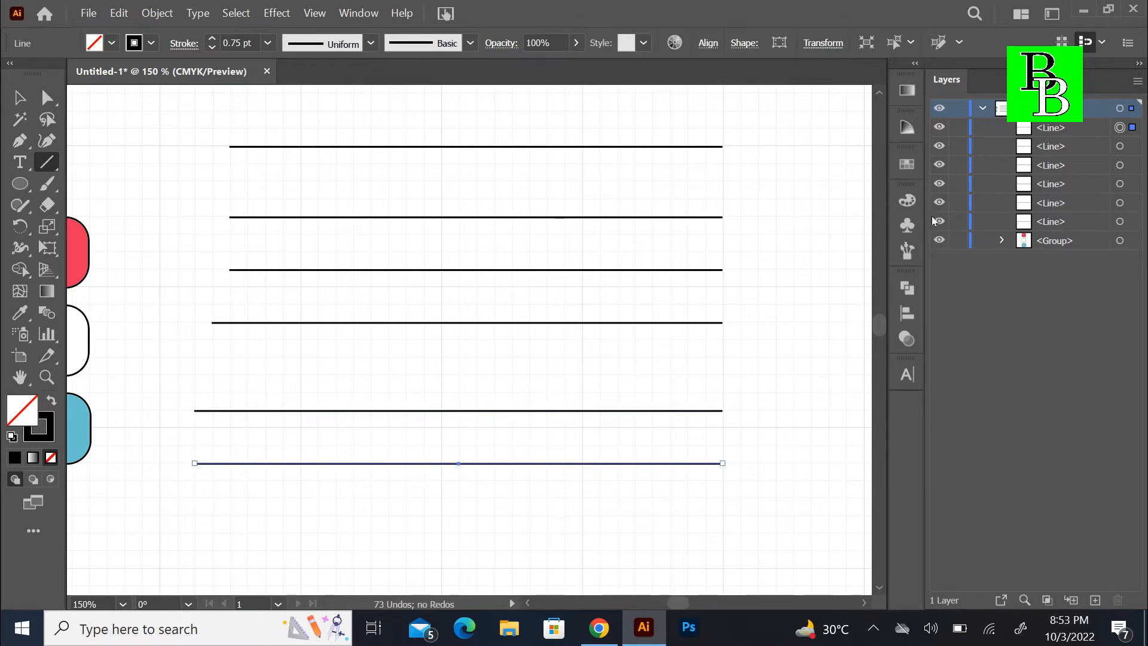
- Draw six vertical lines crossing the horizontal ones, spaced 4, 3, 2, 3 and 3 grid squares apart from the rightmost line leftward
left_click_drag(704, 129, 705, 498)
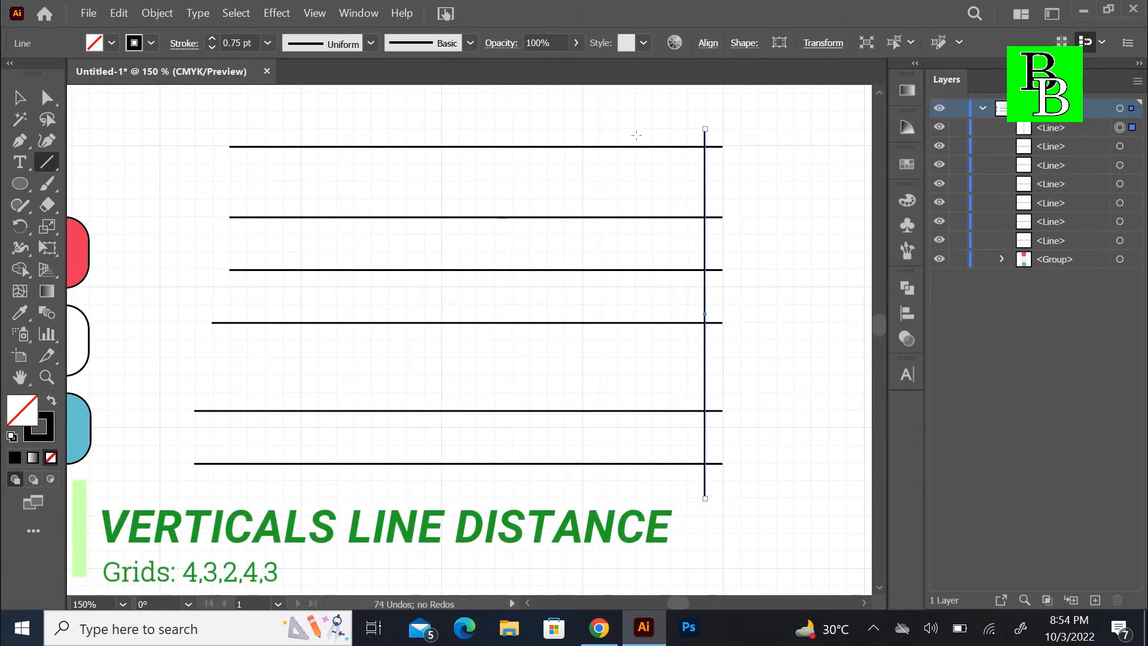
left_click_drag(634, 129, 640, 497)
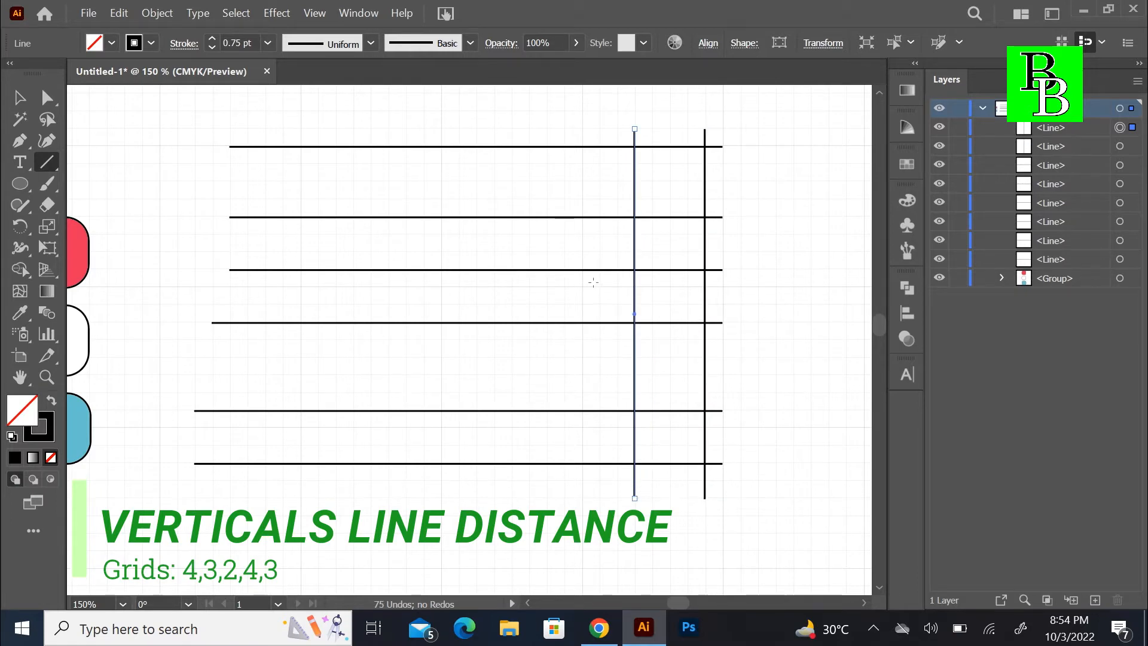
left_click_drag(598, 128, 596, 196)
key("ctrl+z")
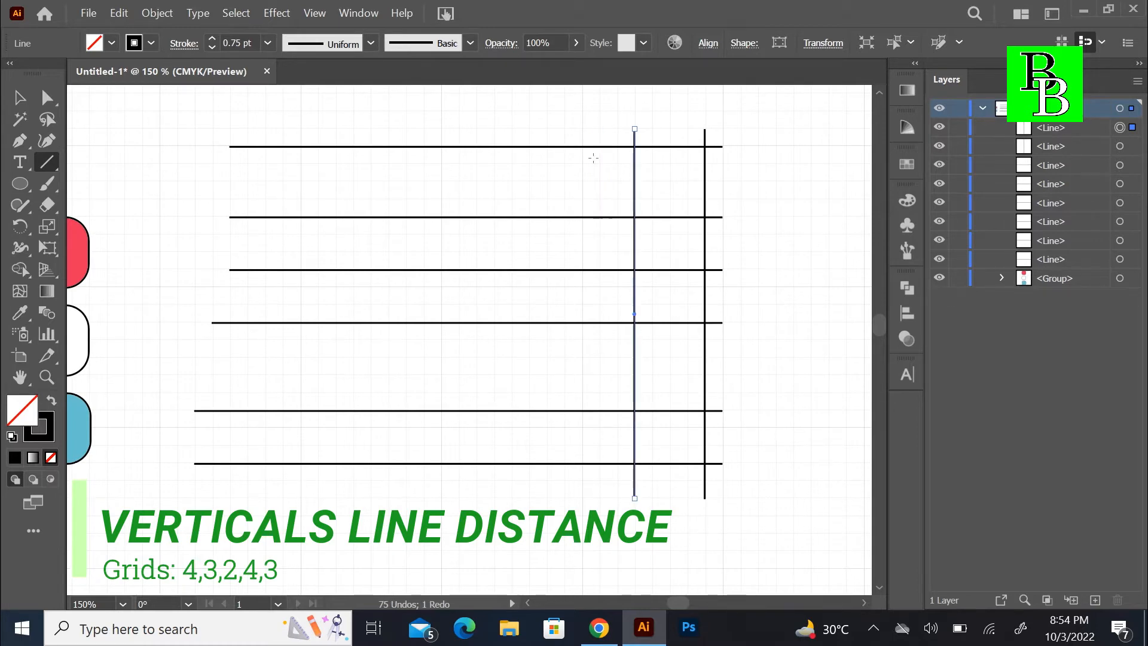
mouse_move(585, 129)
left_mouse_down()
mouse_move(571, 162)
mouse_move(585, 434)
left_mouse_up()
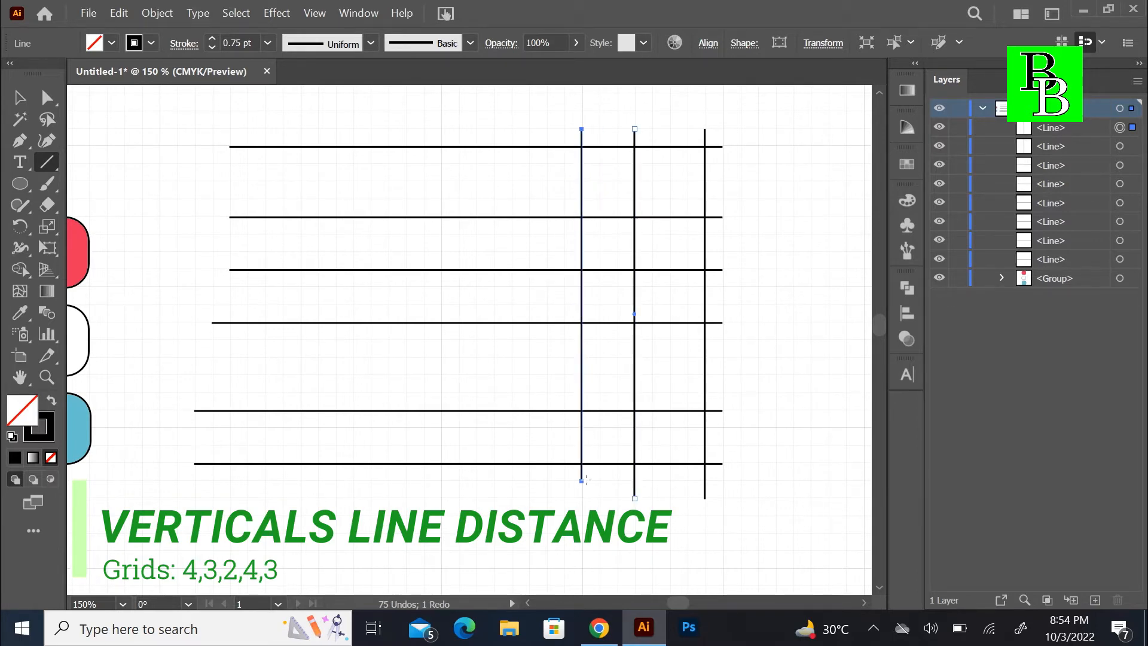
left_click_drag(585, 490, 585, 491)
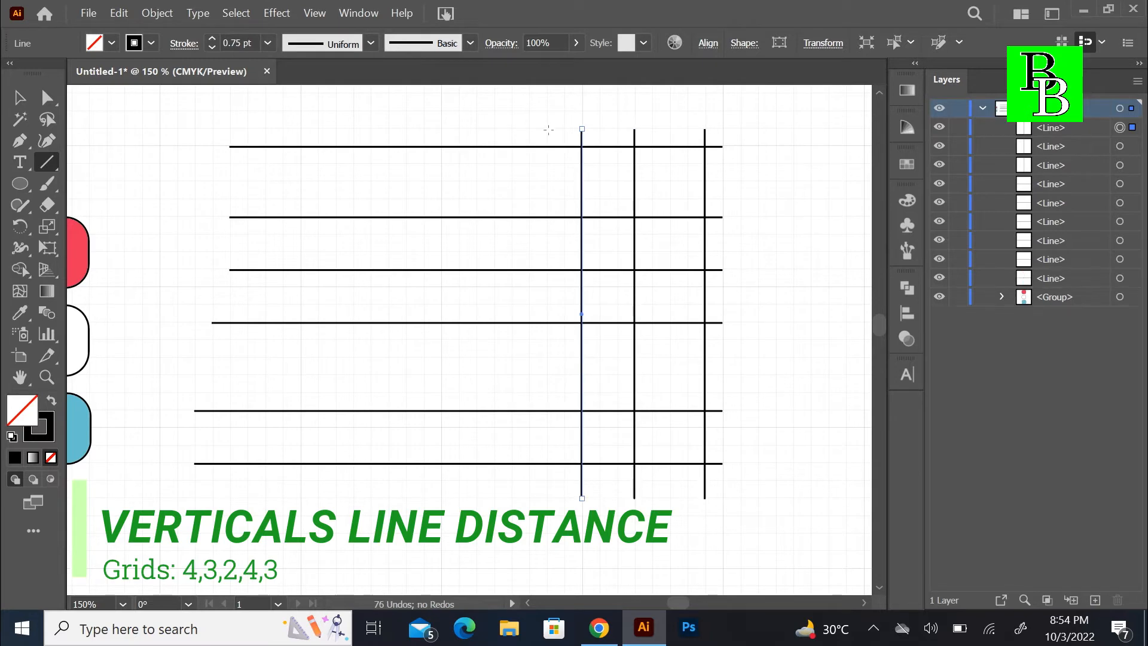
left_click_drag(546, 129, 549, 513)
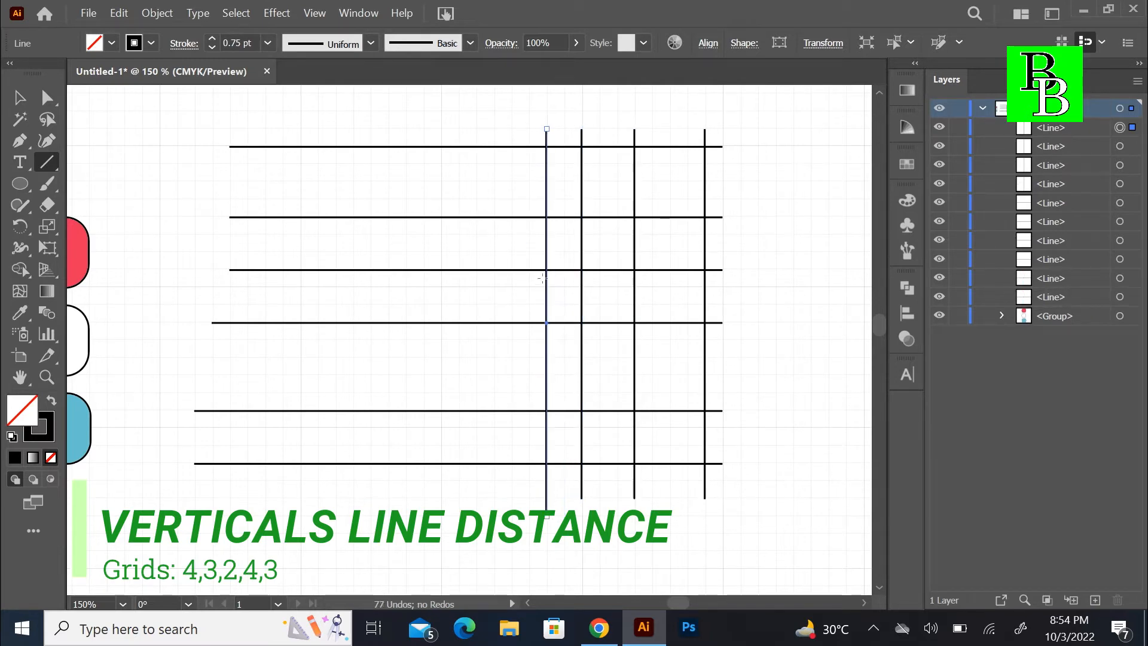
left_click_drag(494, 130, 493, 511)
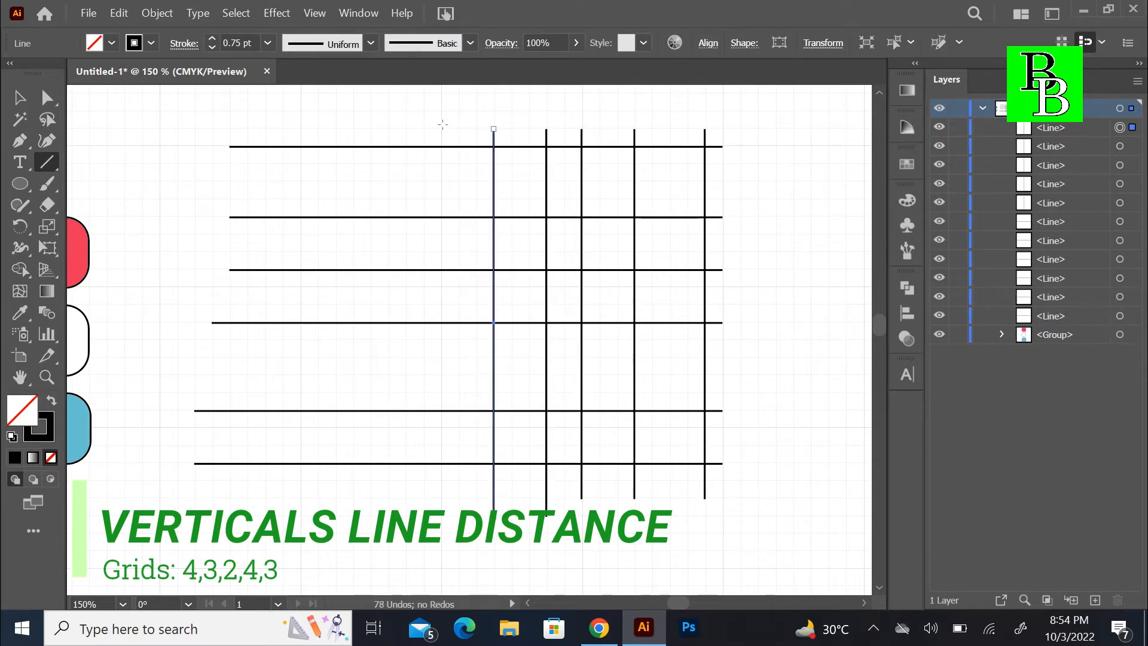
left_click_drag(443, 126, 443, 498)
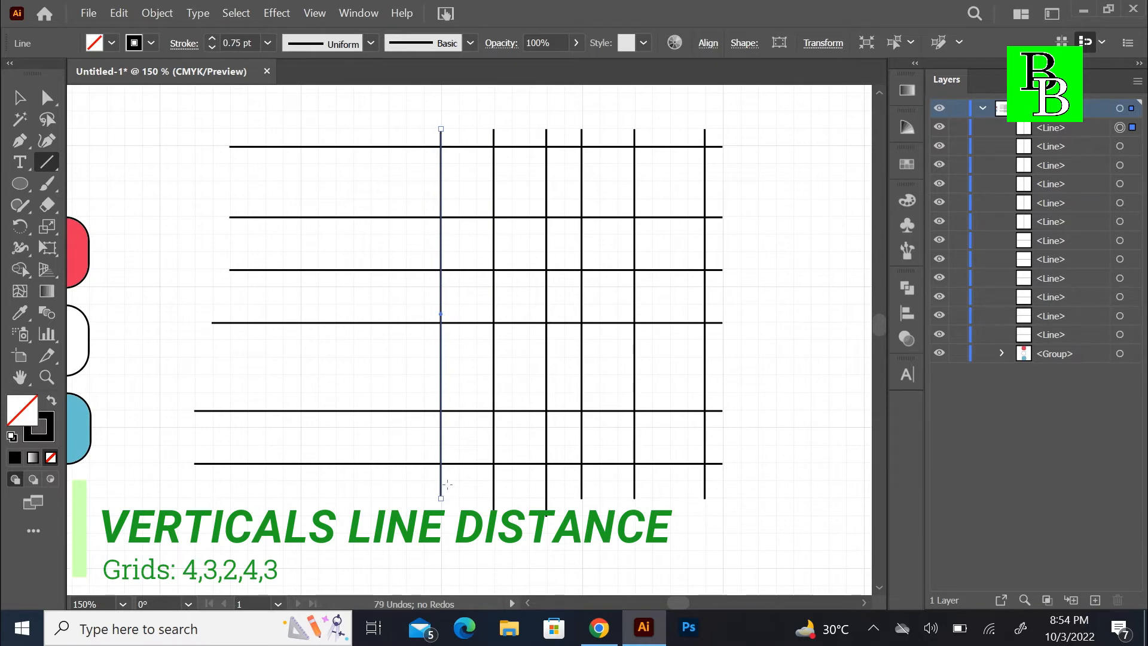
- Group all the horizontal and vertical lines and lock the group
key("v")
left_click_drag(406, 107, 721, 538)
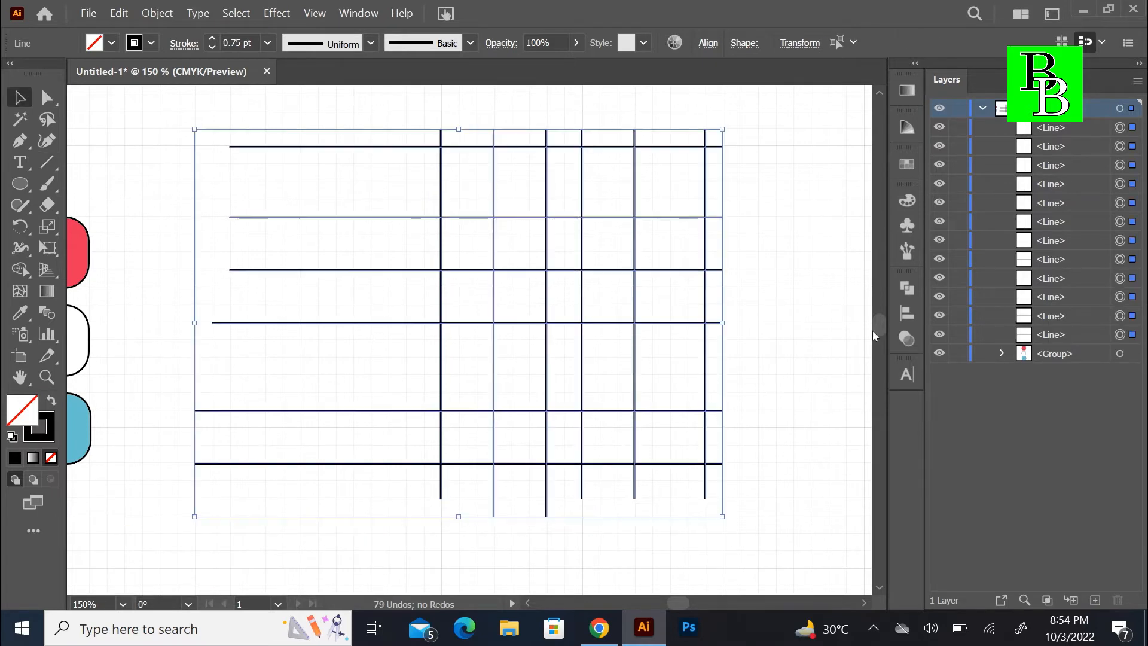
key("ctrl+g")
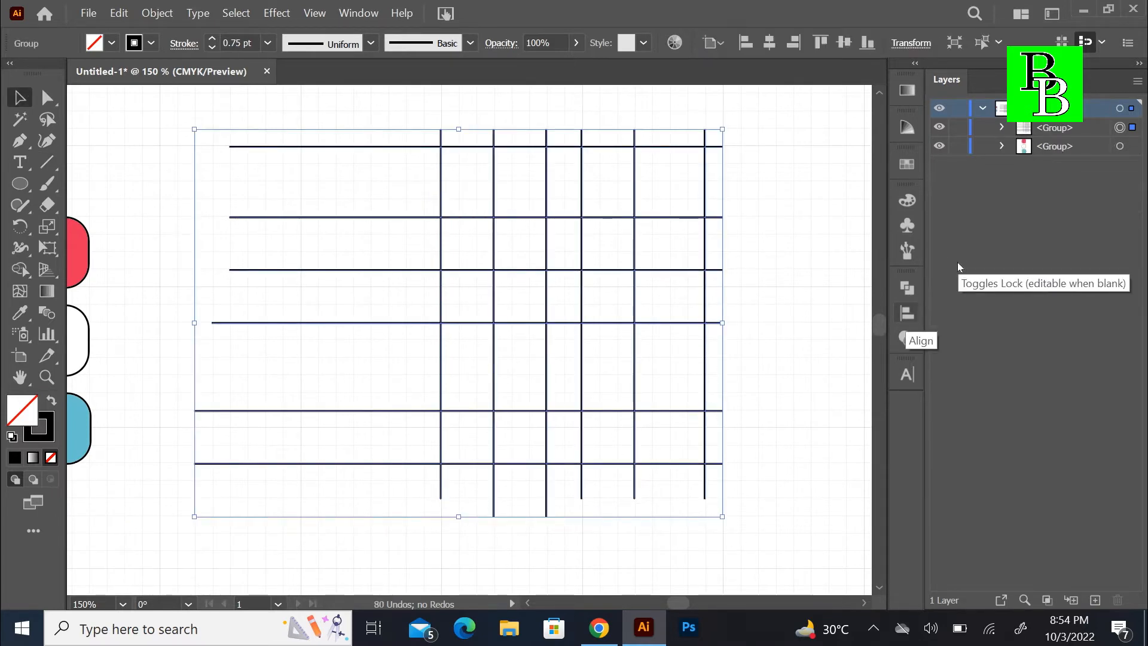
left_click(959, 127)
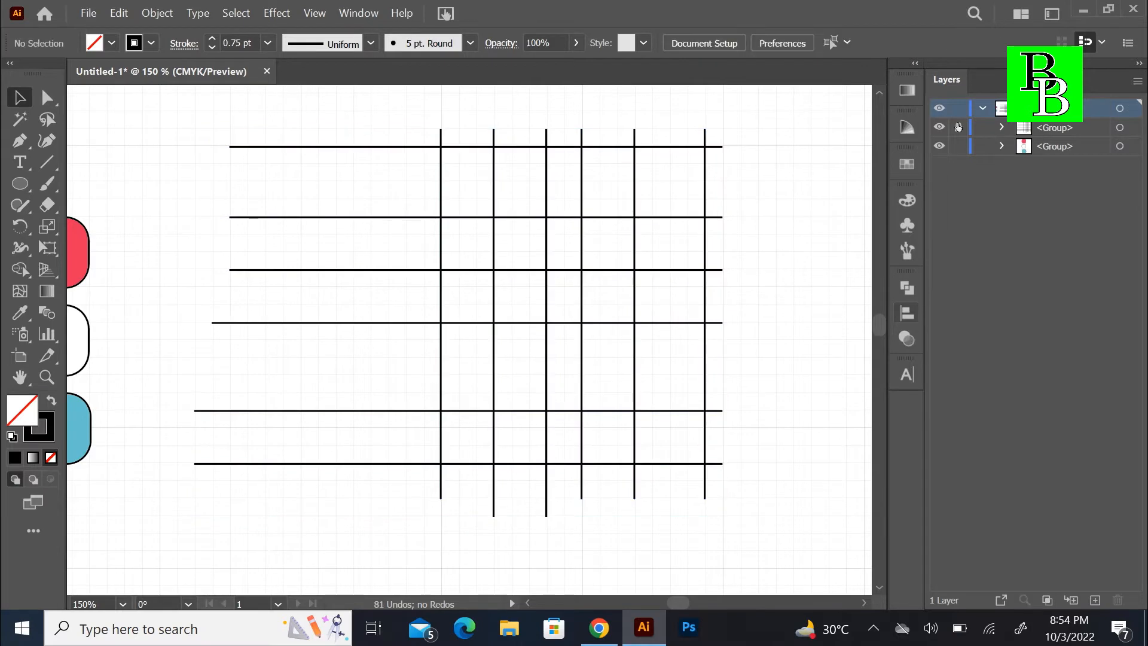
- Draw two concentric circles about 7 and 13 grid squares wide at the upper-right end of the line grid
left_click(20, 184)
left_click_drag(637, 131, 709, 212)
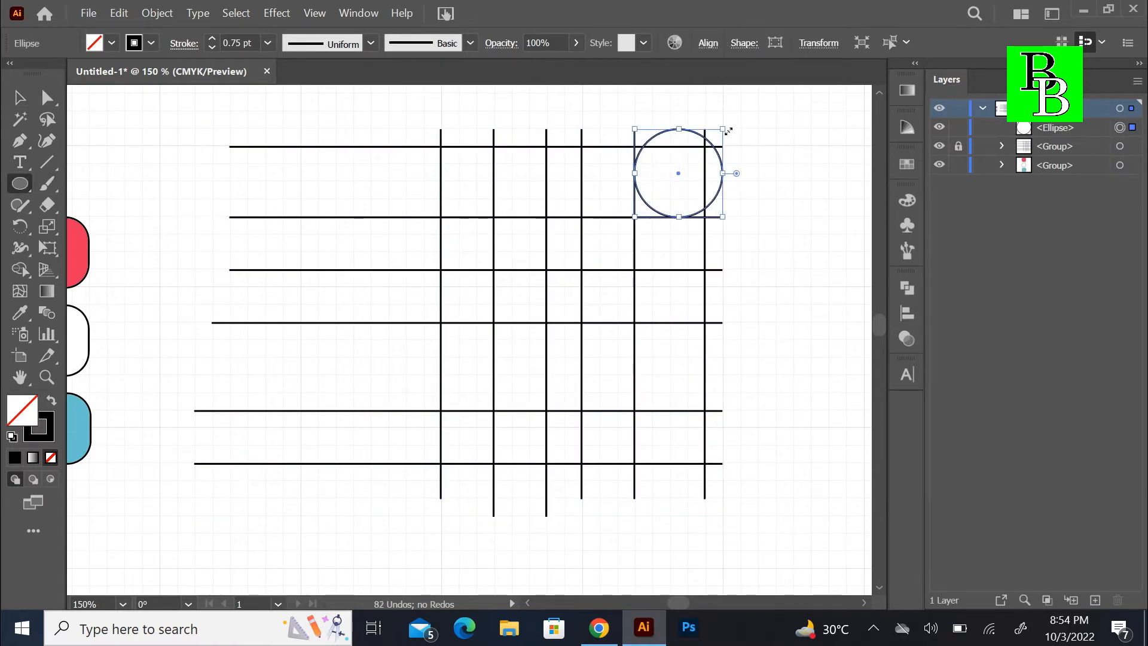
left_click_drag(725, 129, 766, 101)
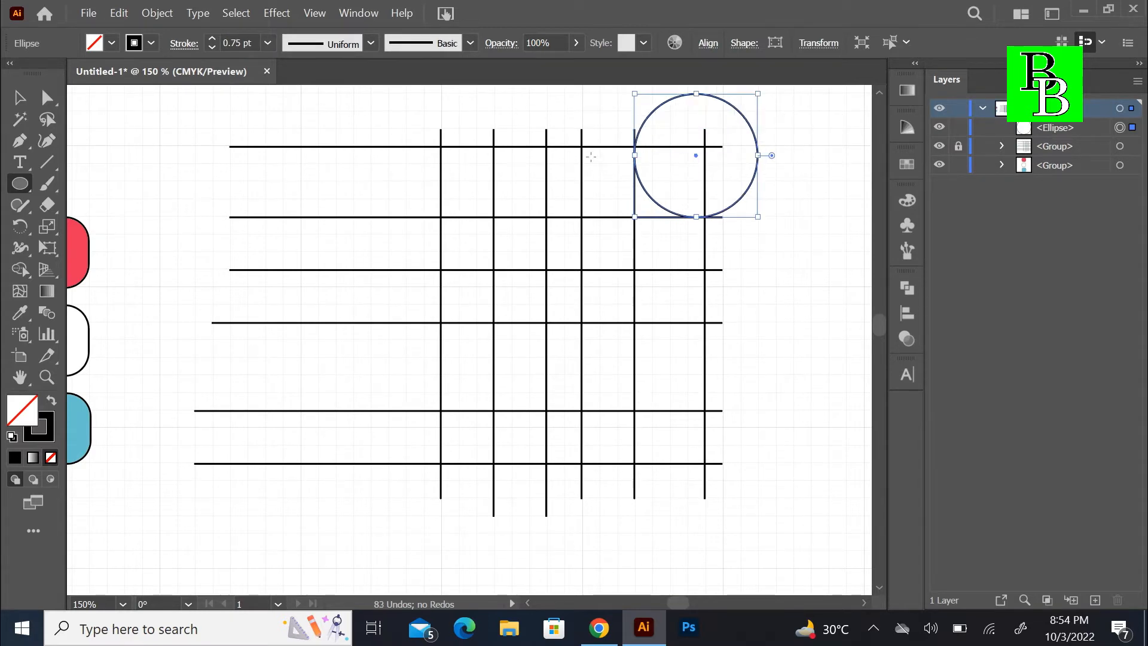
left_click_drag(581, 148, 706, 270)
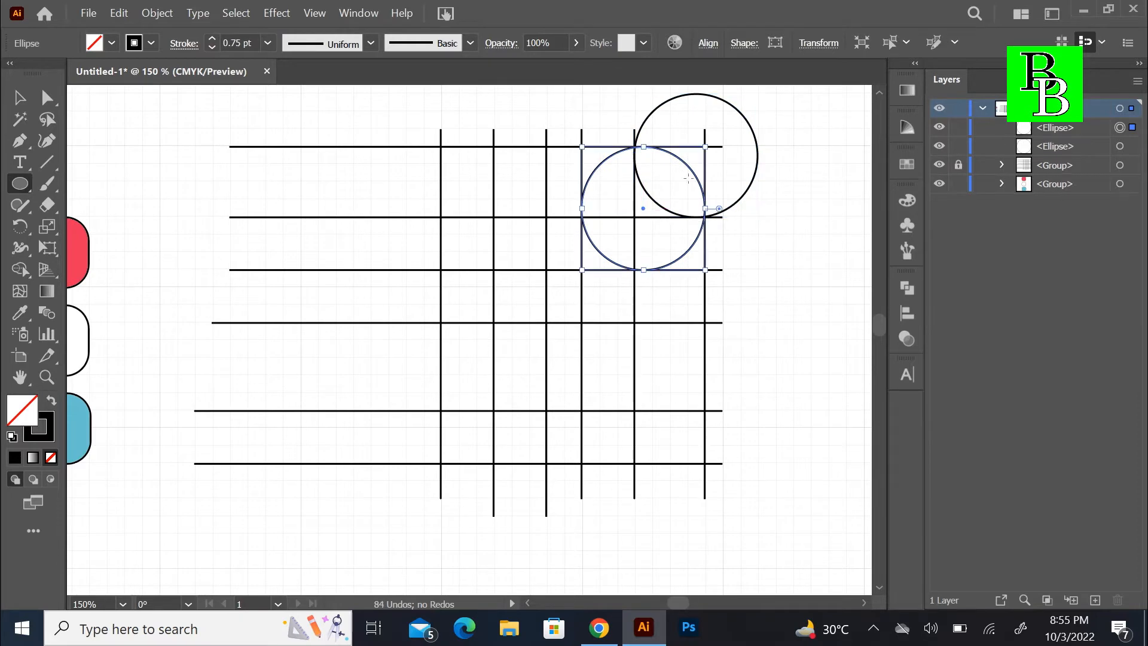
left_click_drag(707, 148, 812, 116)
- Draw a circle about 11 grid squares wide between the third and sixth horizontal lines, with a concentric 5-square circle inside it
scroll(509, 314, "down", 3)
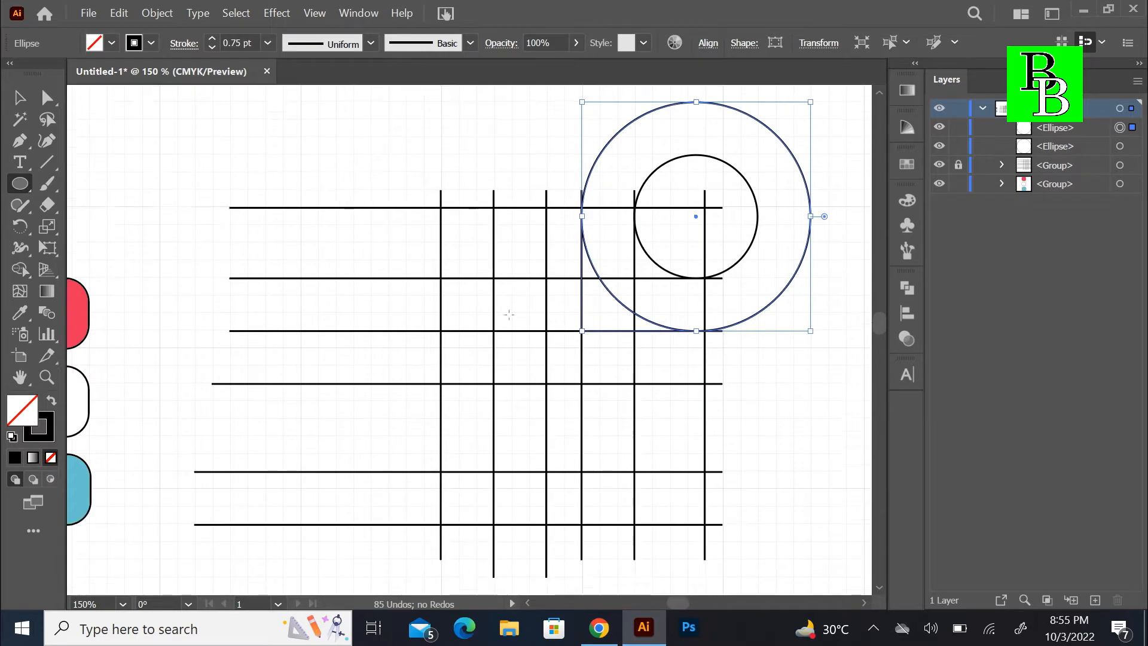
scroll(509, 314, "down", 3)
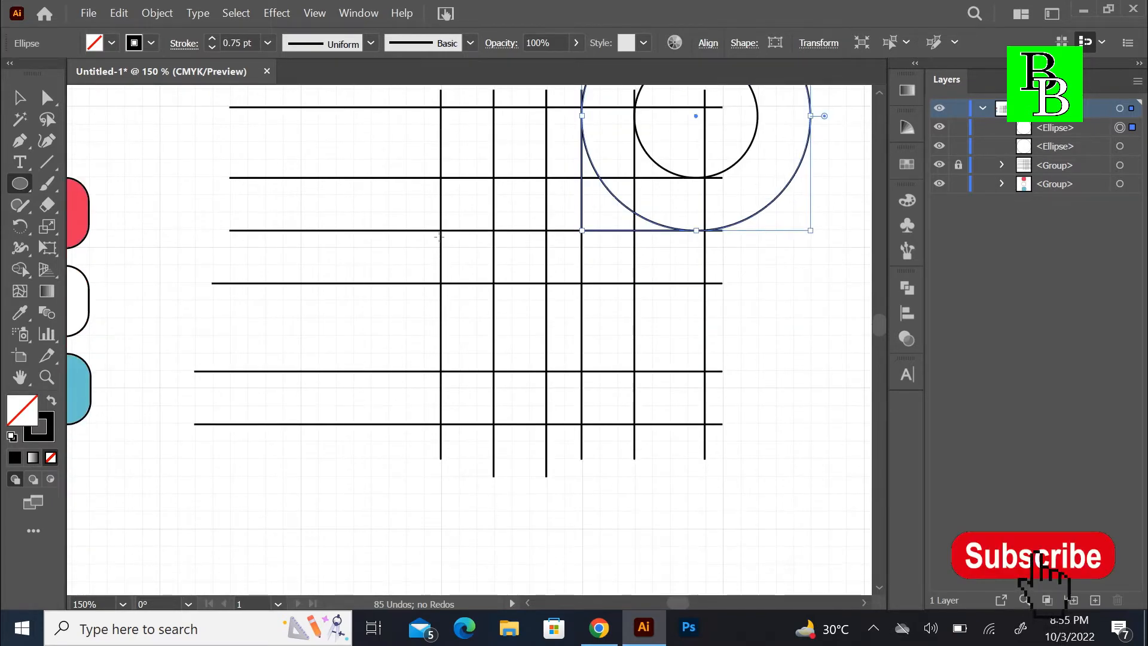
left_click_drag(441, 230, 634, 408)
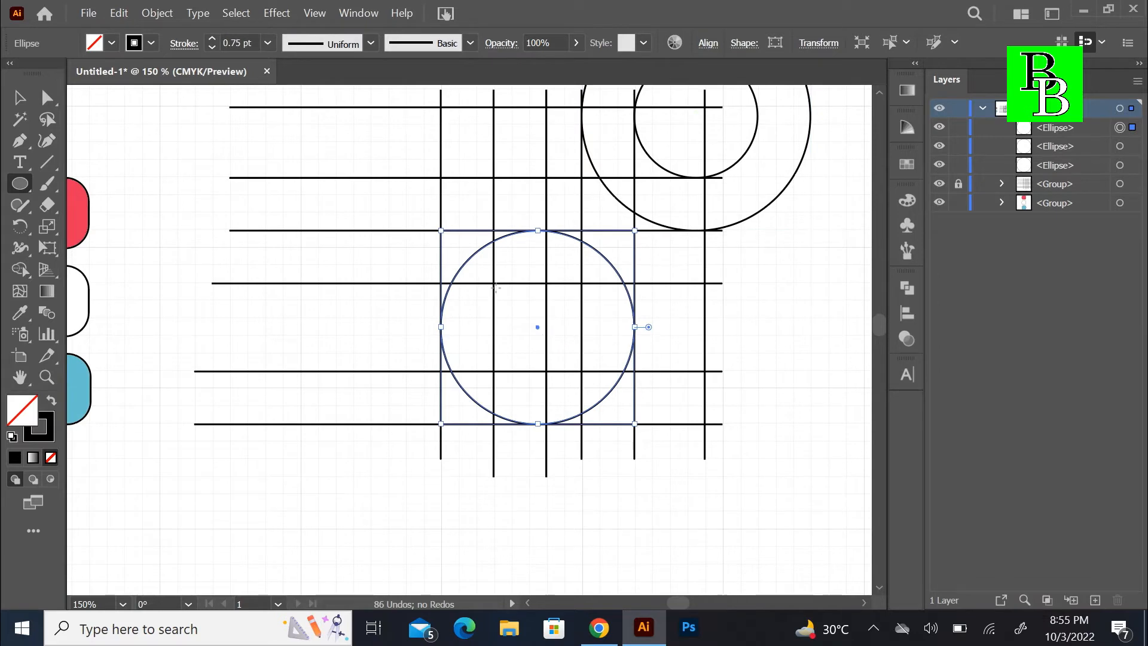
left_click_drag(495, 287, 581, 363)
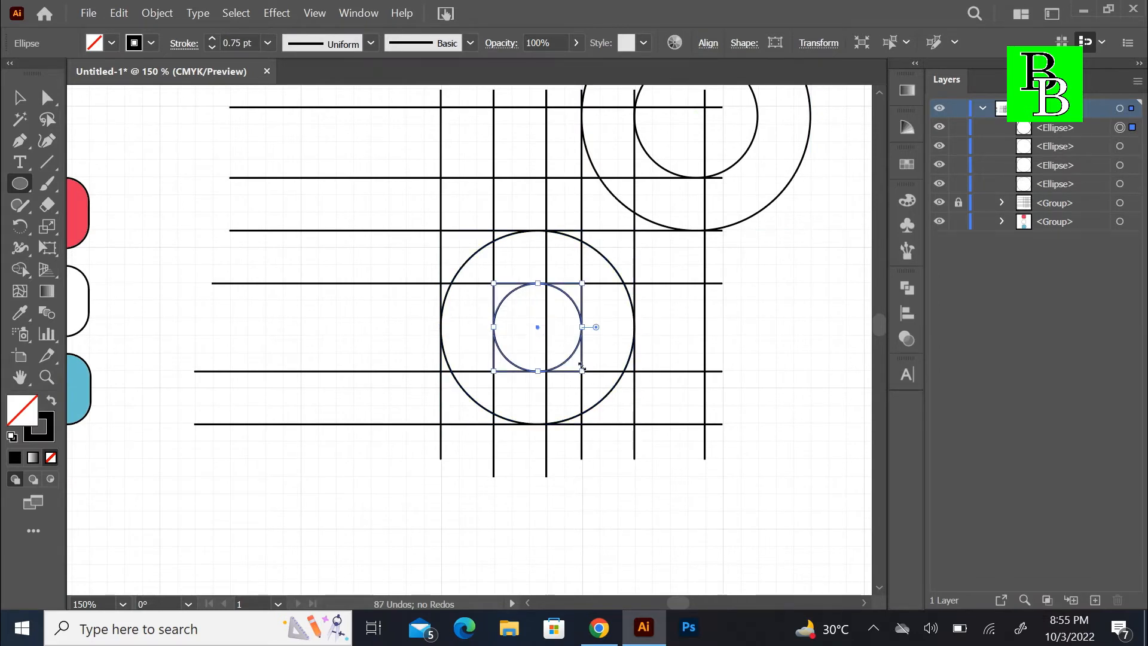
- Select all the lines and circles and merge the regions forming the musical-note silhouette with Shape Builder, using a black fill
key("v")
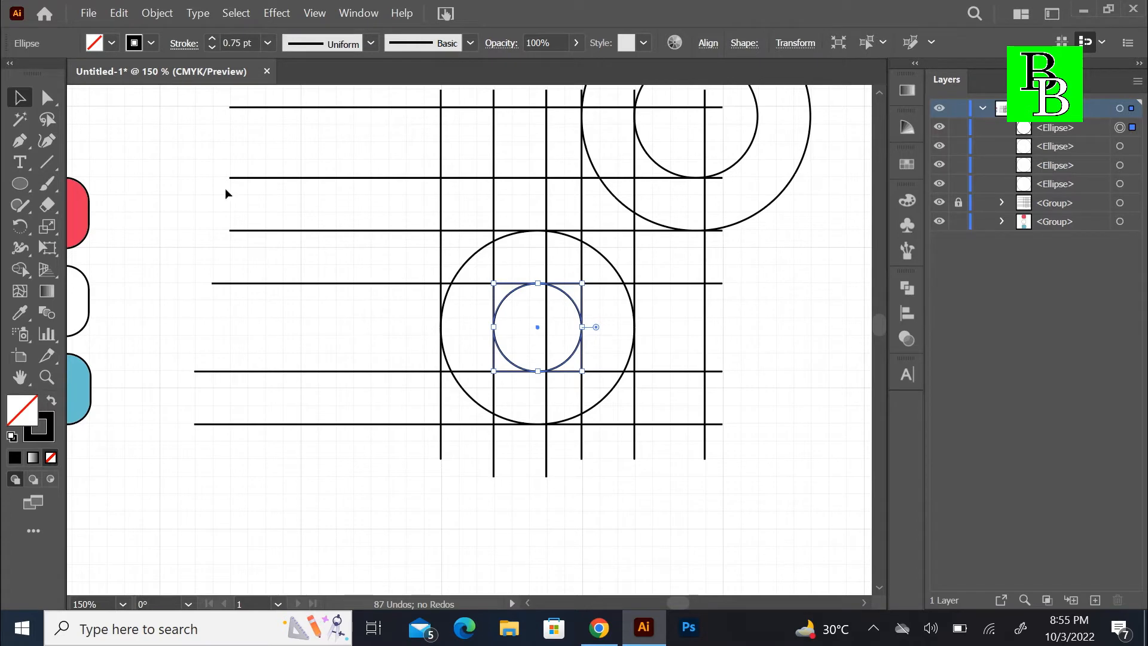
scroll(842, 248, "up", 1)
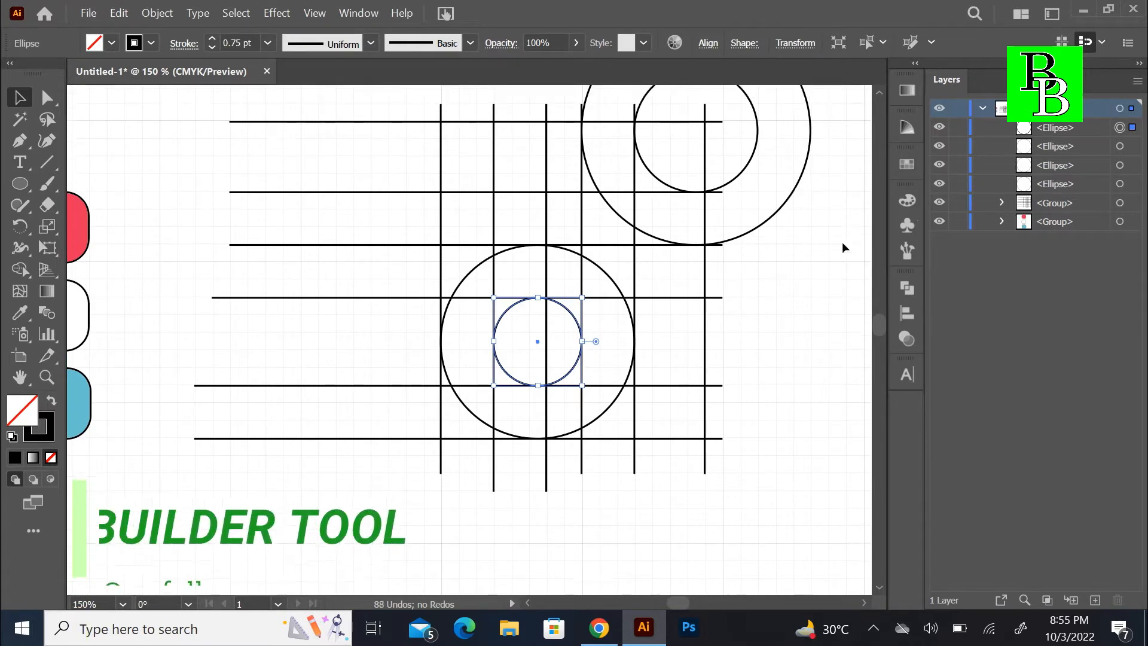
scroll(843, 247, "up", 3)
left_click_drag(412, 141, 761, 534)
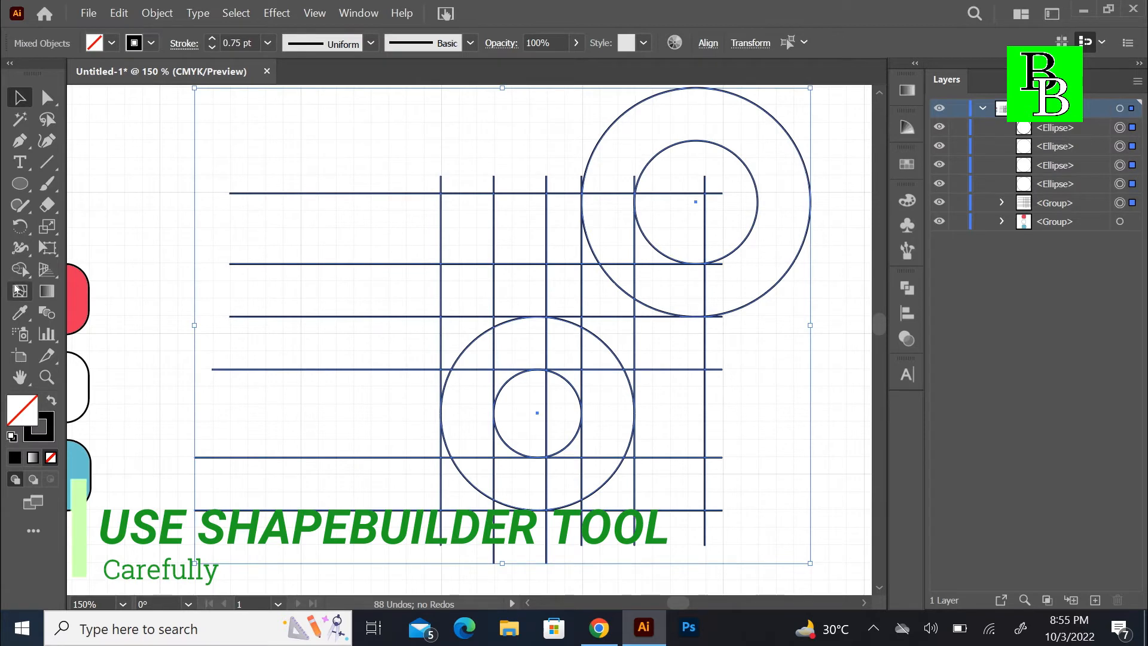
left_click(19, 269)
left_click(112, 43)
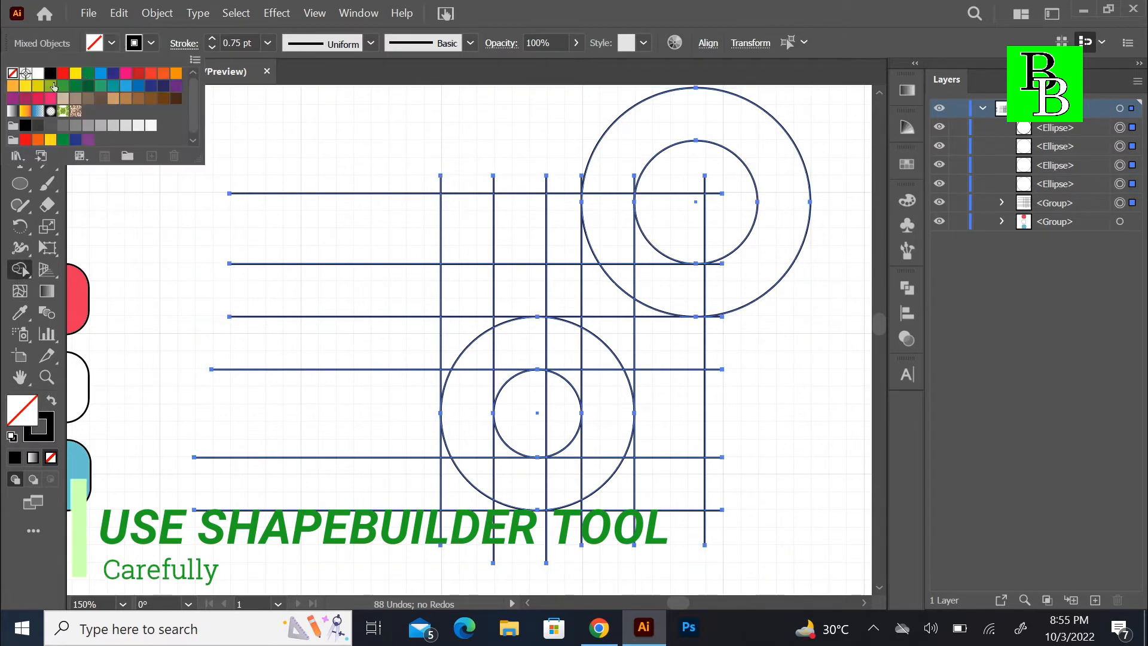
left_click(50, 73)
left_click(689, 290)
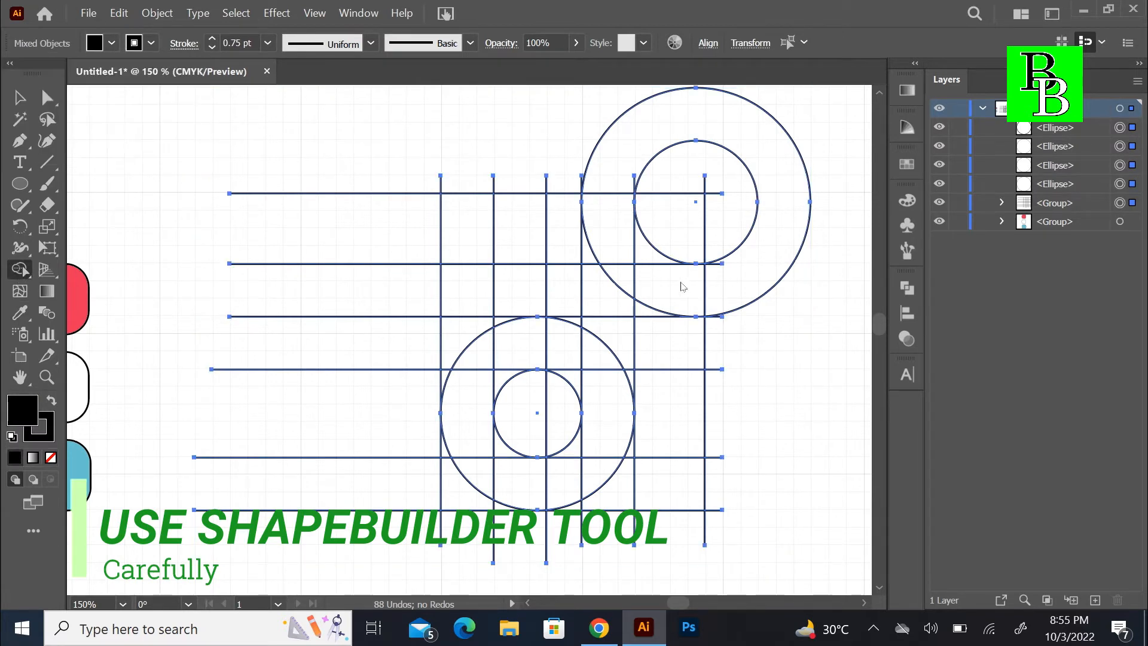
mouse_move(609, 255)
left_mouse_down()
mouse_move(653, 272)
mouse_move(620, 276)
mouse_move(590, 250)
mouse_move(621, 400)
mouse_move(585, 470)
mouse_move(546, 486)
mouse_move(495, 470)
mouse_move(476, 427)
mouse_move(491, 359)
mouse_move(510, 347)
mouse_move(501, 381)
left_mouse_up()
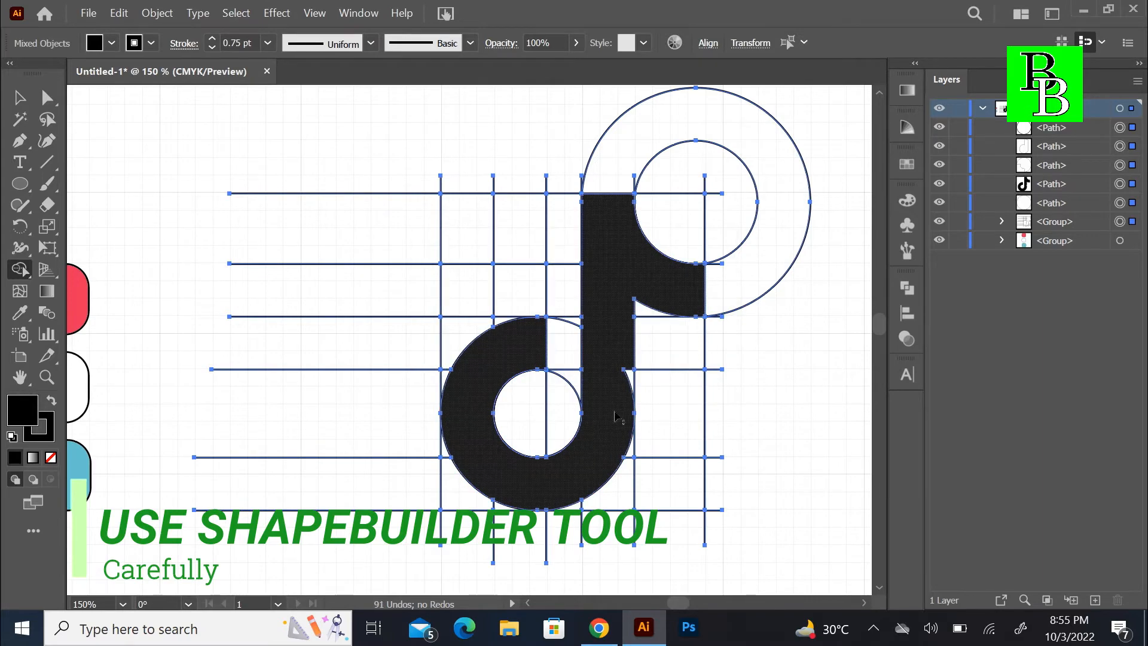
- Merge the small gap between the note's stem and the outer edge of its round bowl into the black shape
key("ctrl+equal")
key("ctrl+equal")
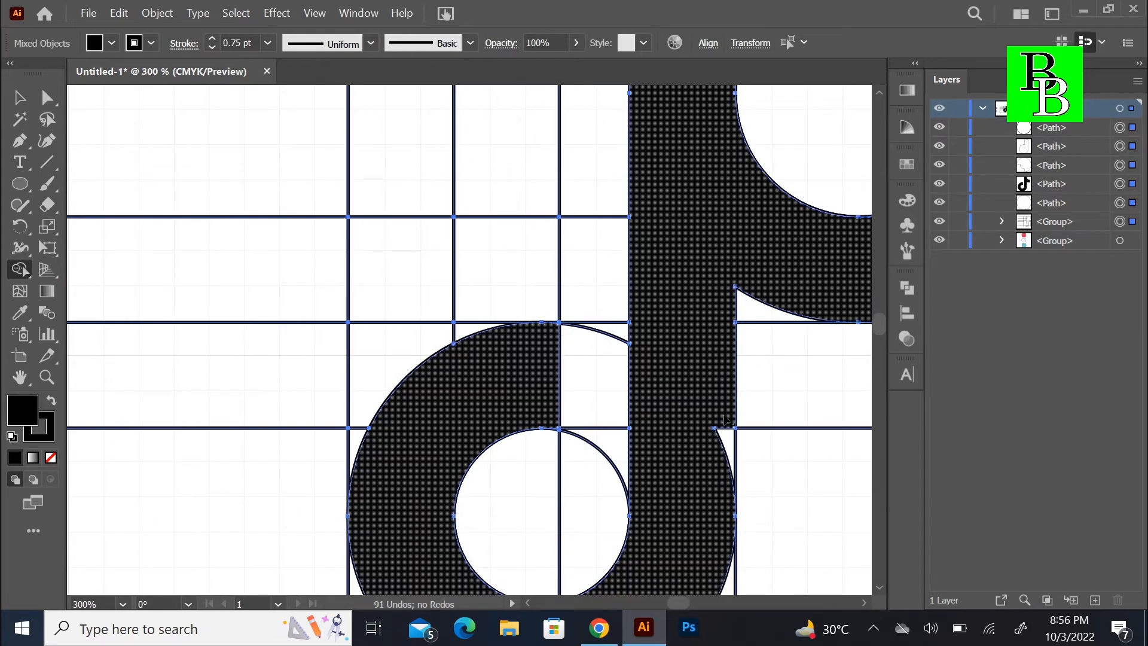
left_click_drag(722, 436, 727, 449)
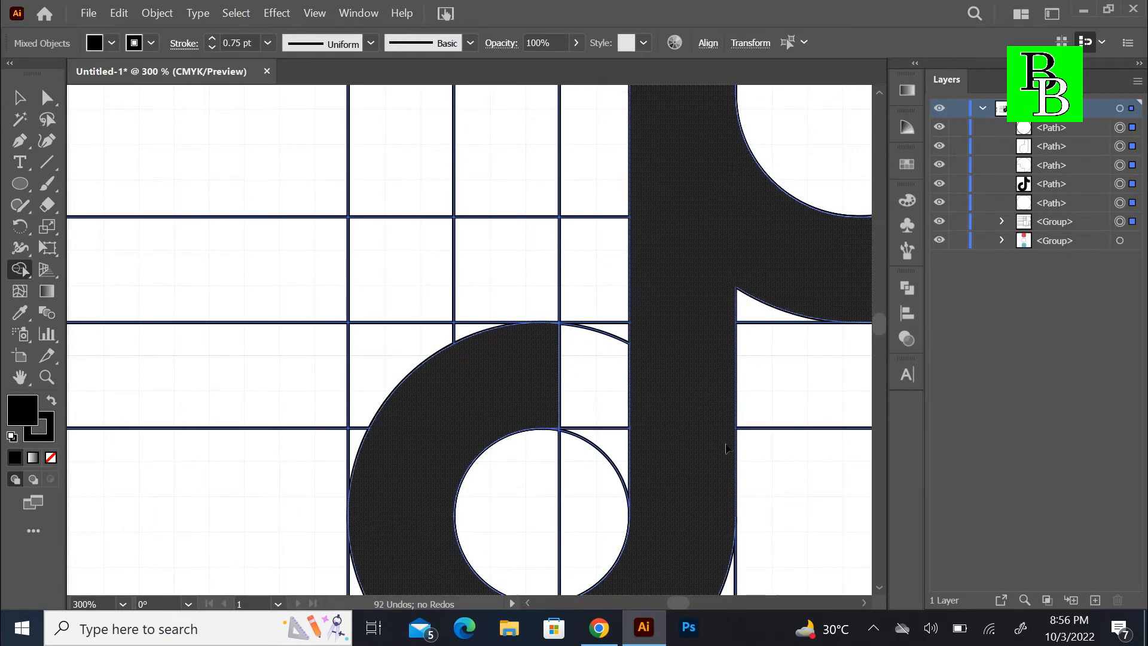
key("ctrl+minus")
key("ctrl+minus")
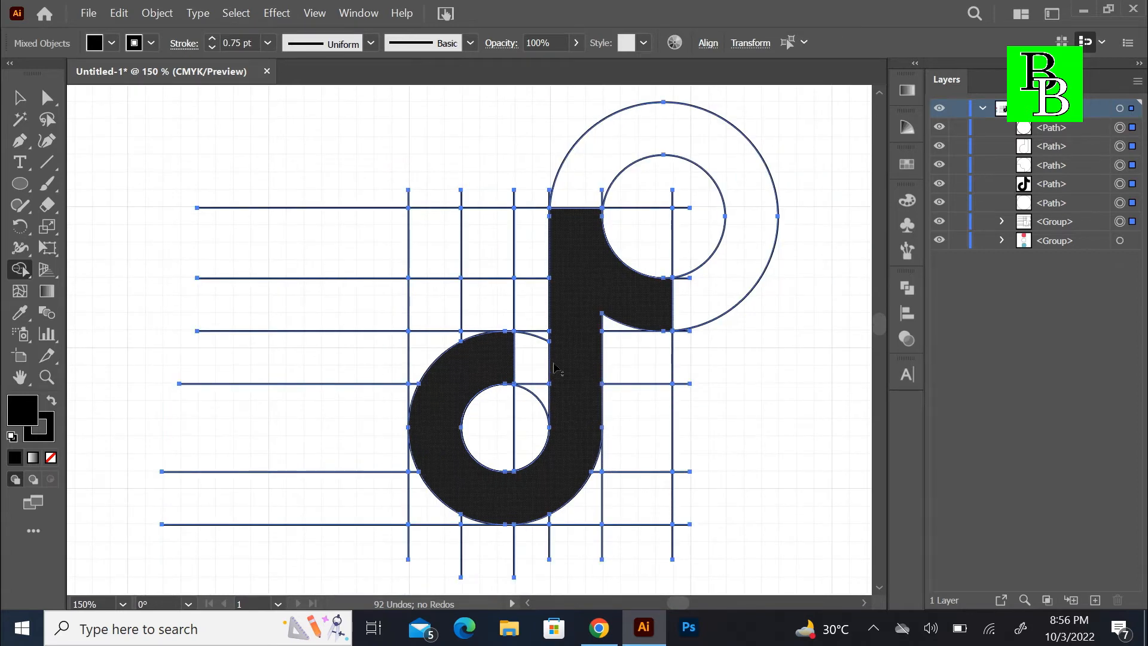
- Ungroup the construction artwork and move the black note away from the lines and circles, over the colour swatches
key("v")
key("ctrl+shift+b")
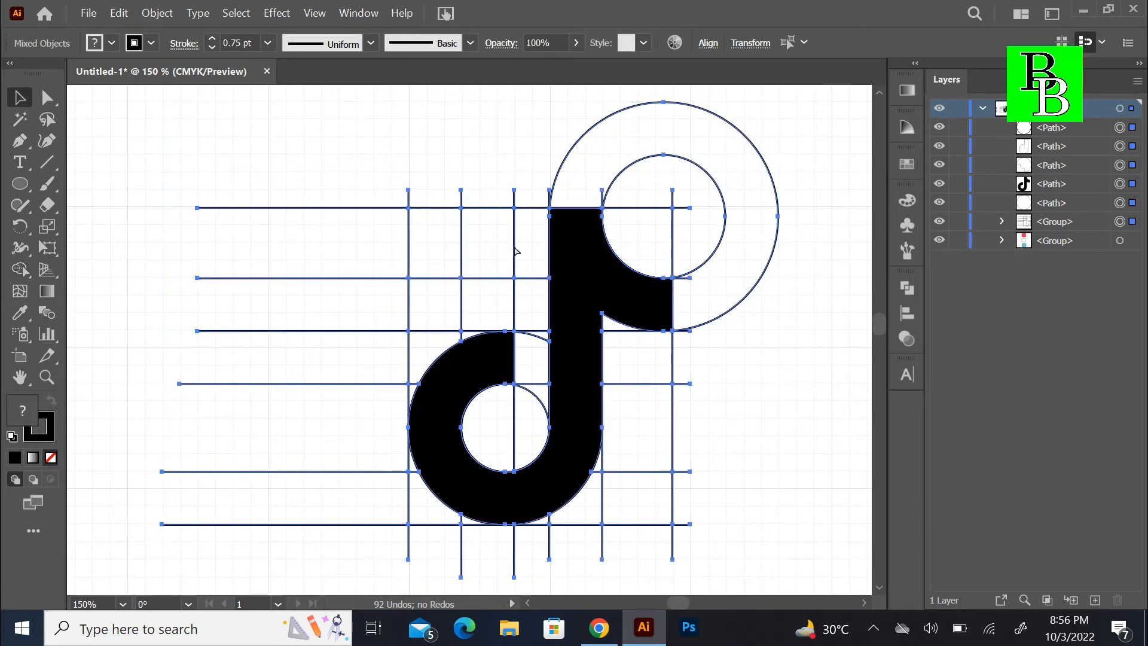
key("ctrl+shift+g")
left_click(794, 392)
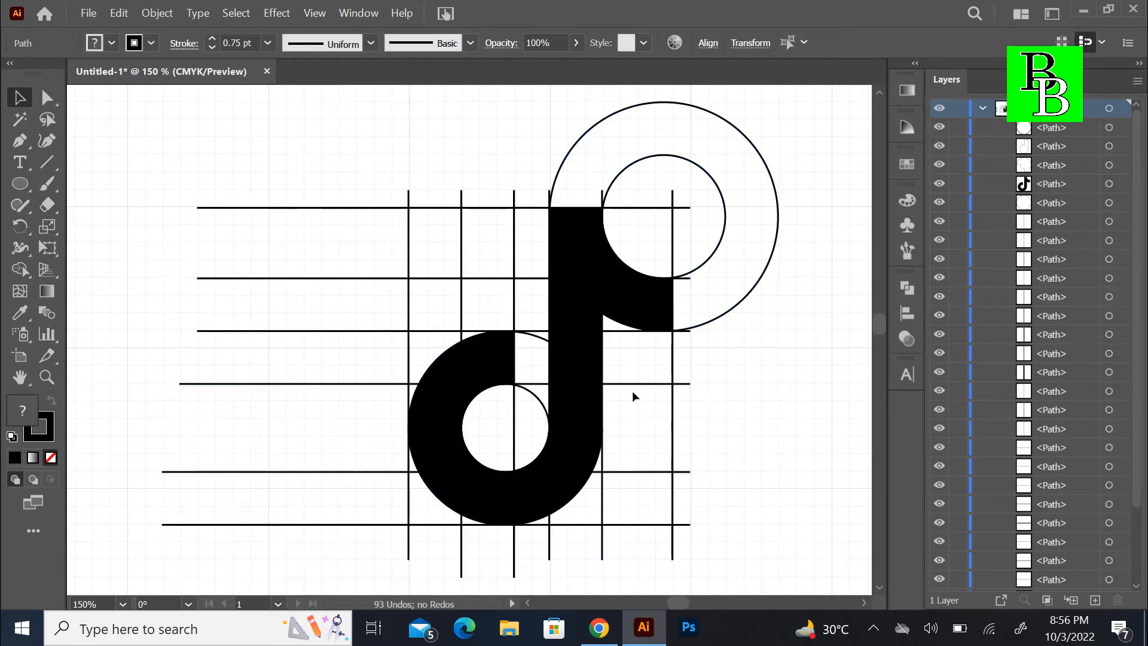
left_click_drag(585, 372, 244, 311)
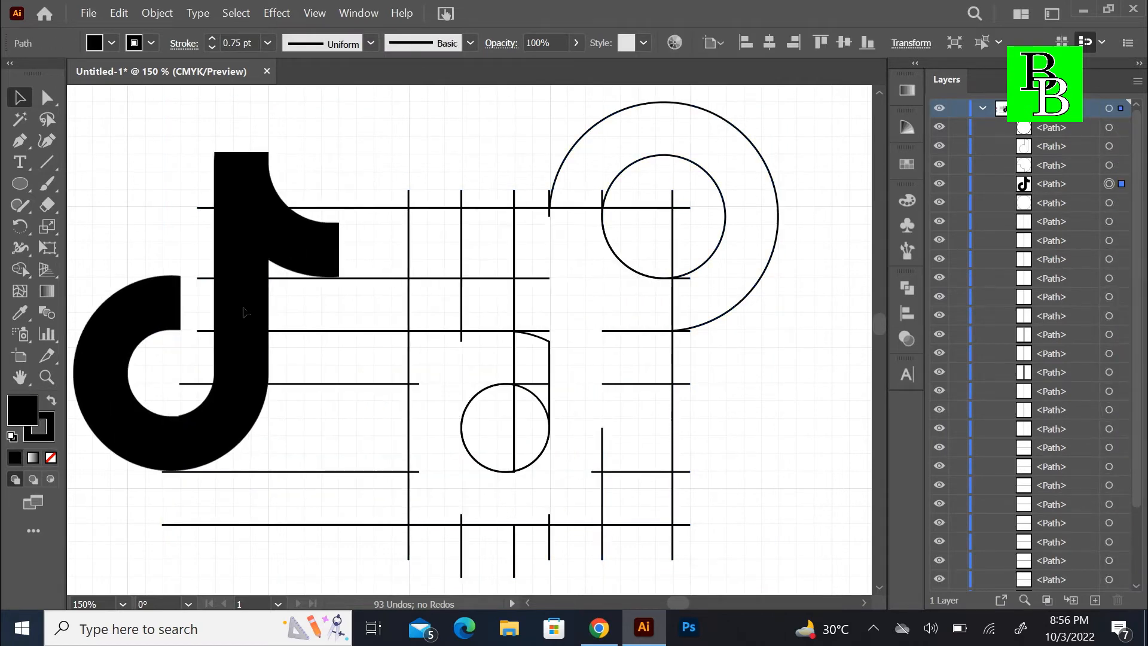
key("ctrl+minus")
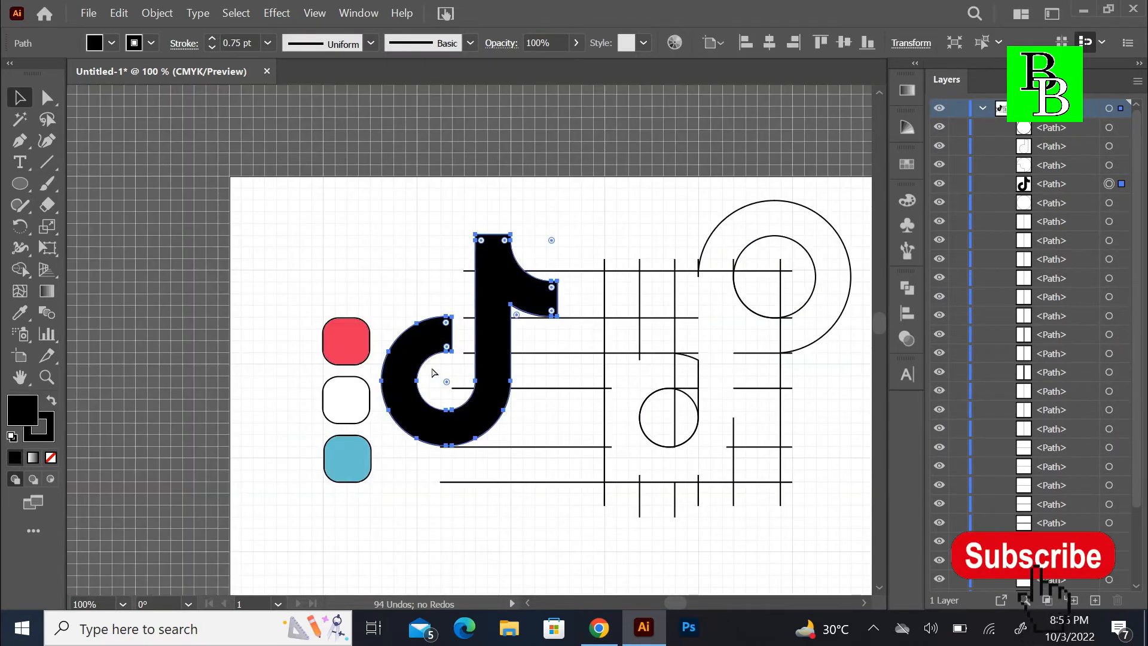
left_click_drag(484, 391, 368, 371)
- Delete the leftover construction lines and circles, and hide the grid
left_click_drag(482, 233, 820, 537)
key("Delete")
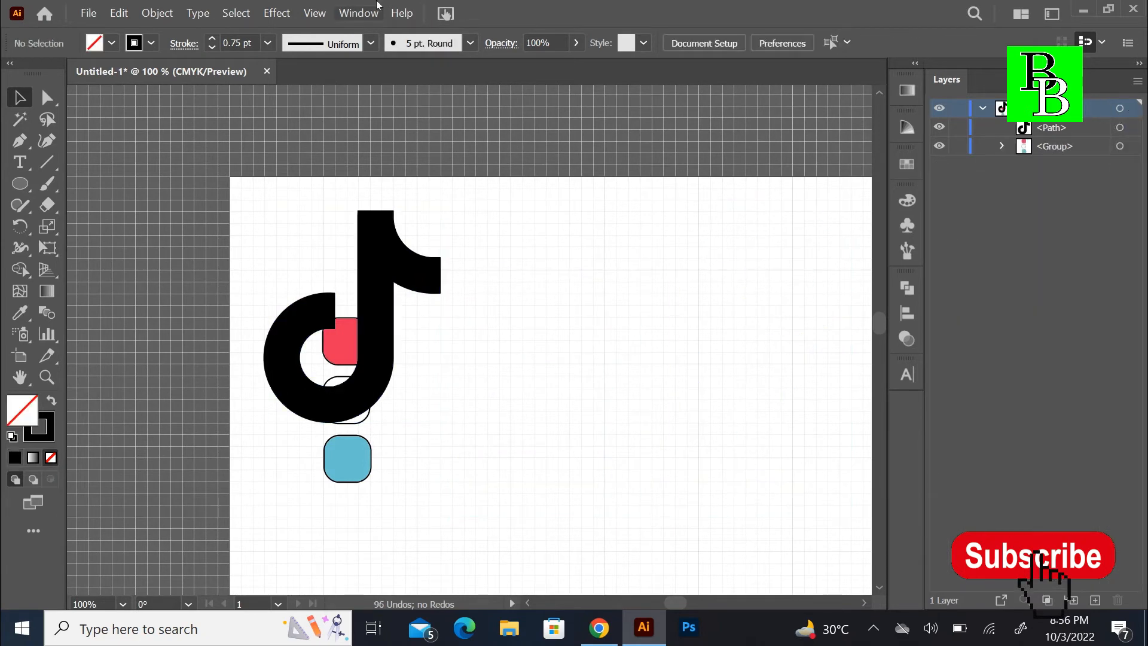
left_click(315, 13)
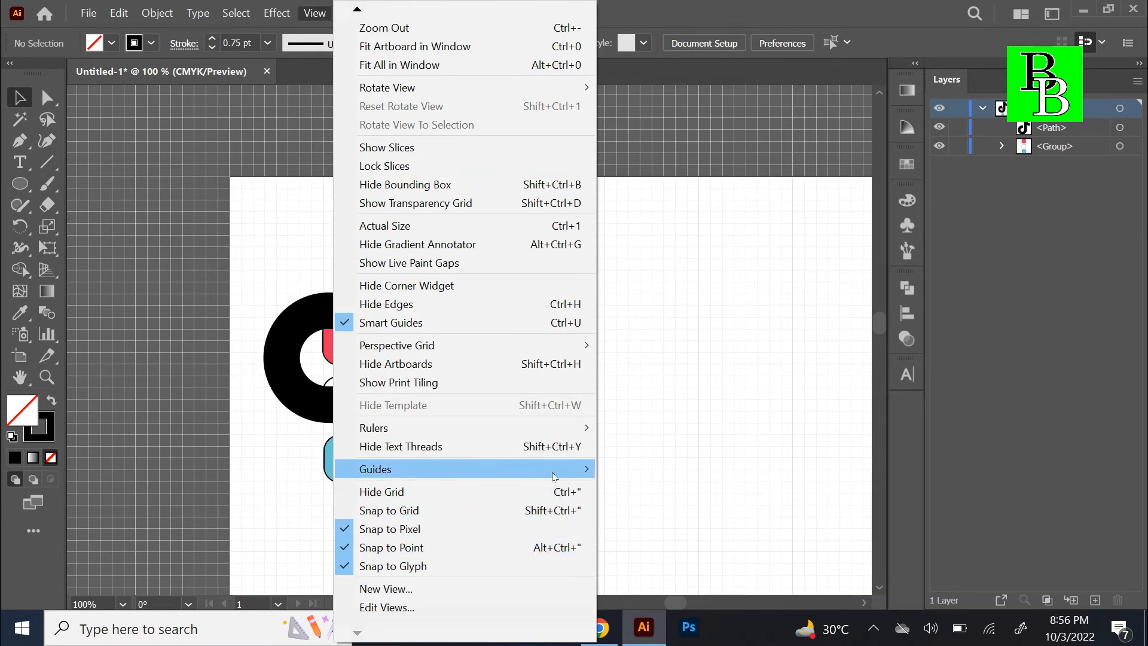
left_click(515, 491)
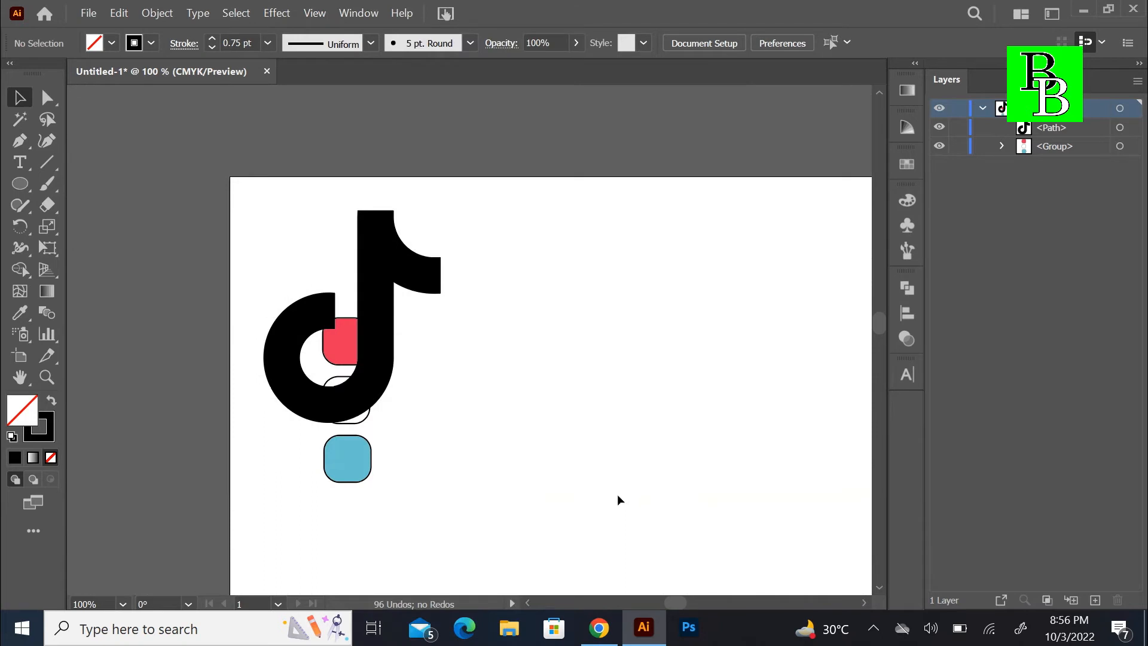
- Move the black note from the swatches to the open middle of the artboard and enlarge it proportionally about 1.5 times
key("ctrl+minus")
key("ctrl+minus")
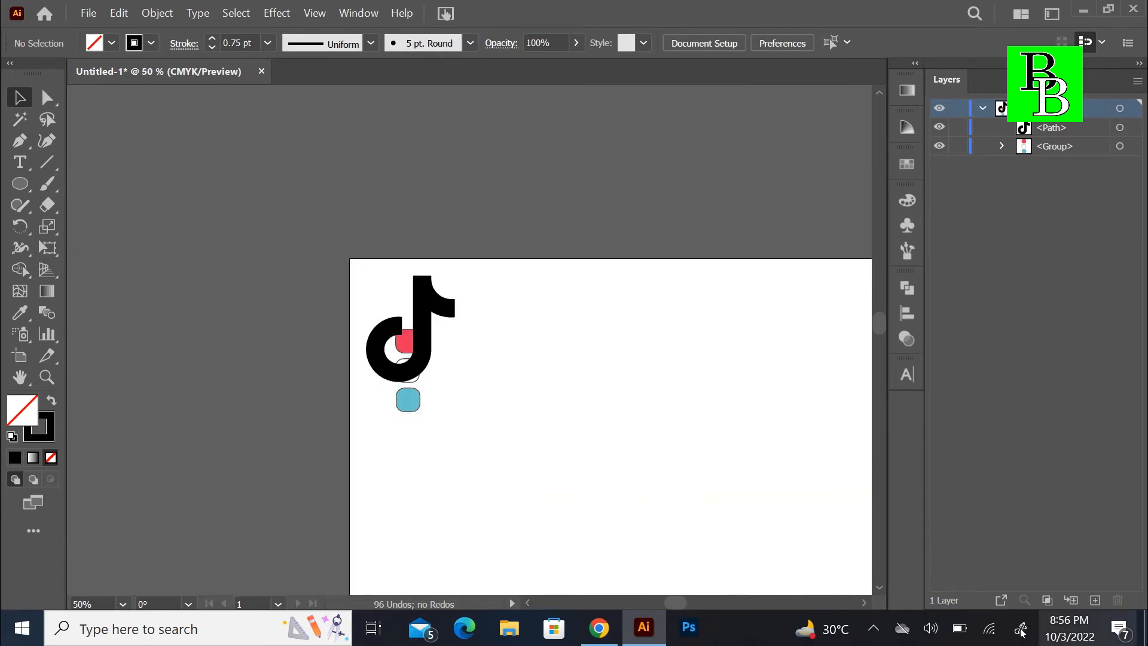
scroll(856, 604, "right", 4)
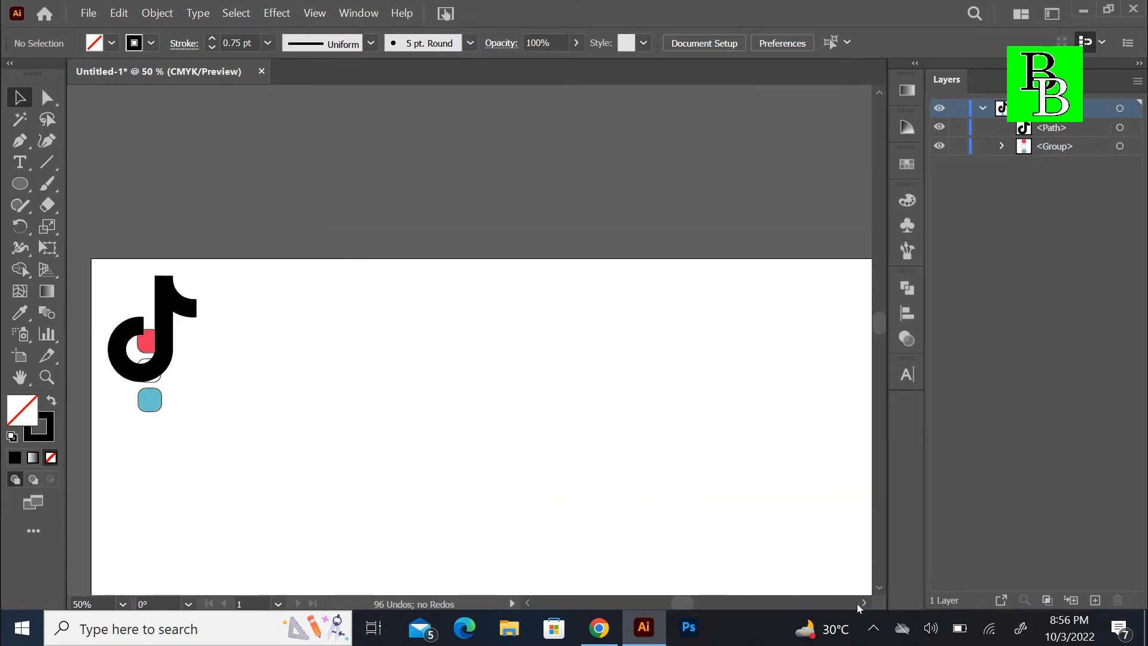
scroll(876, 589, "down", 3)
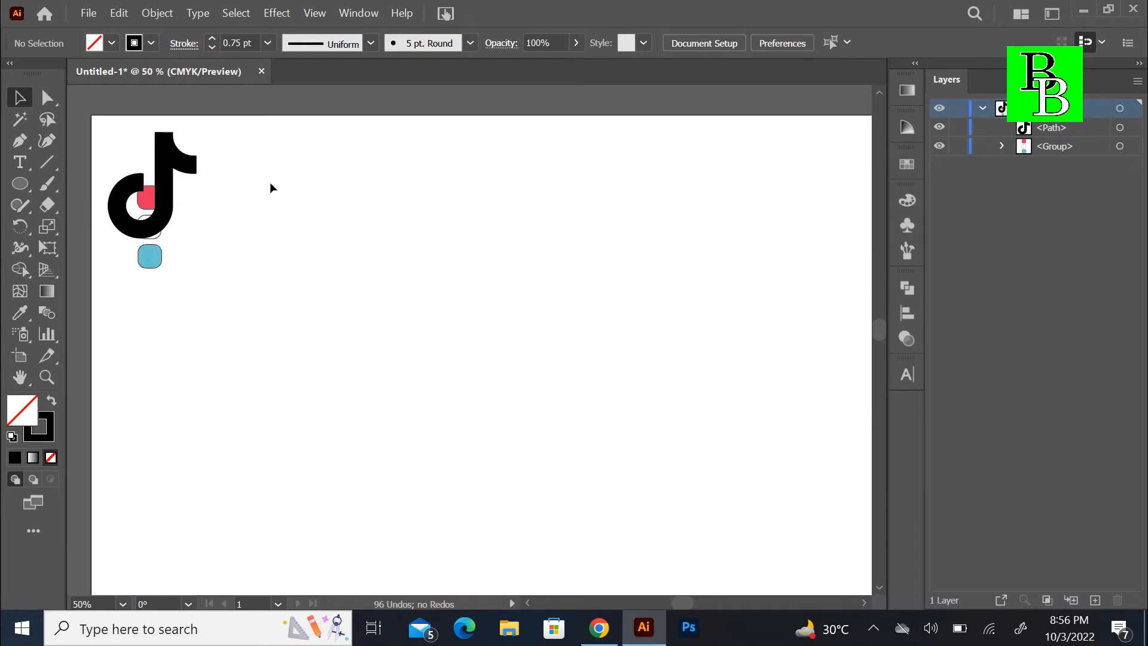
left_click_drag(190, 156, 687, 215)
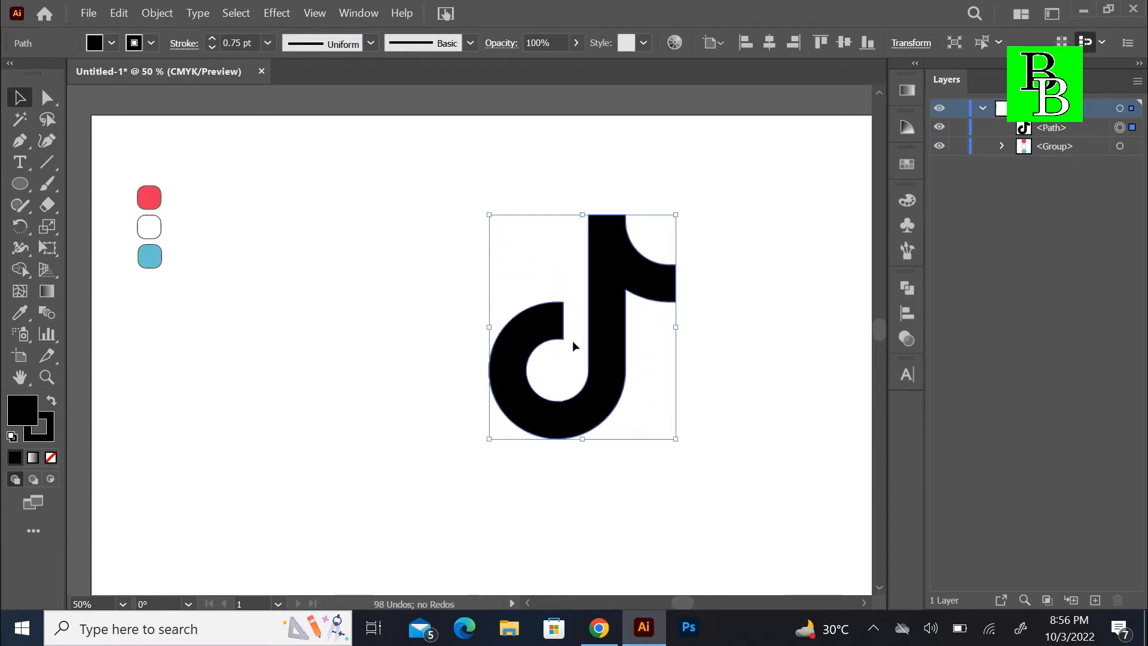
left_click_drag(489, 438, 363, 548)
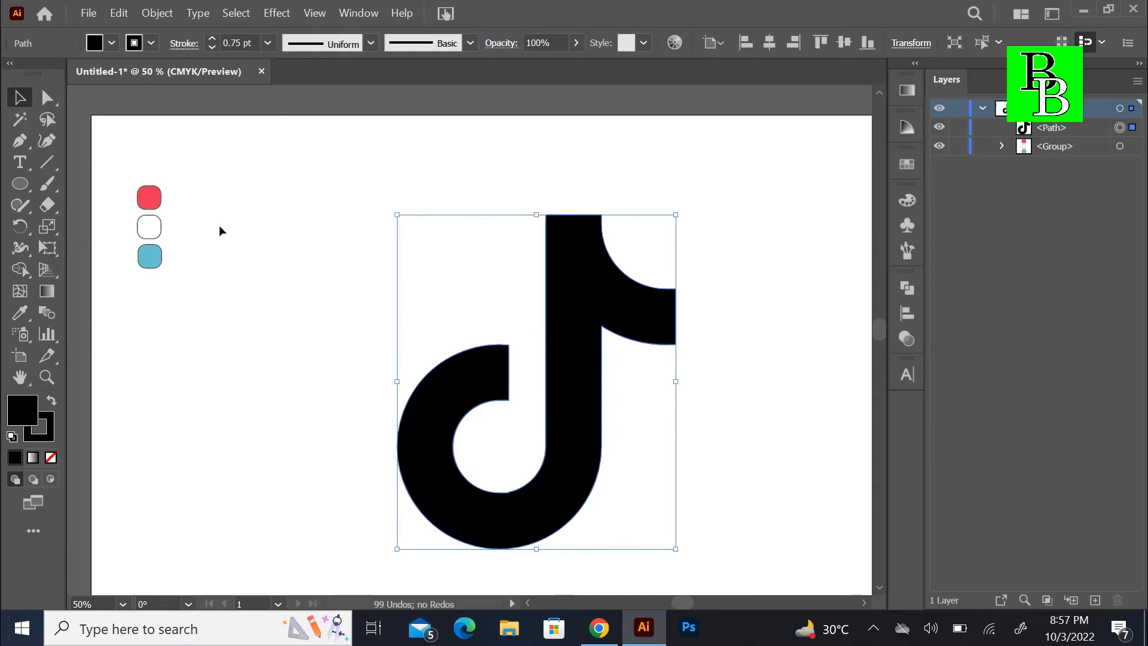
- Place a duplicate of the note slightly above and to the left of the original, and remove the fill from both
left_click_drag(558, 331, 539, 301)
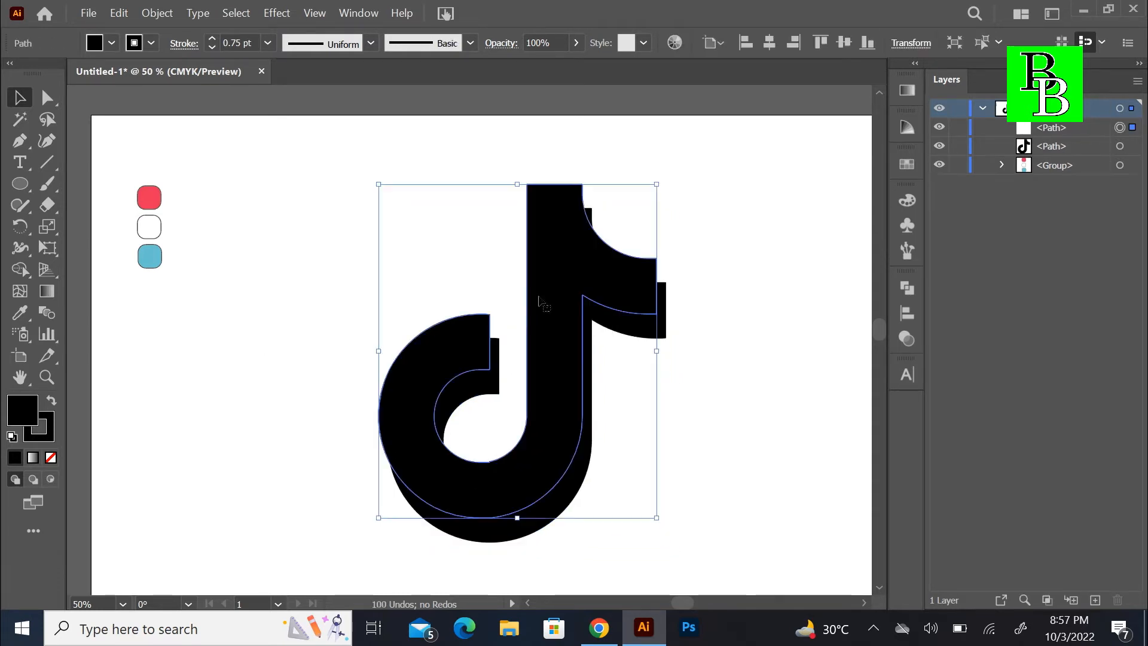
left_click_drag(333, 227, 634, 461)
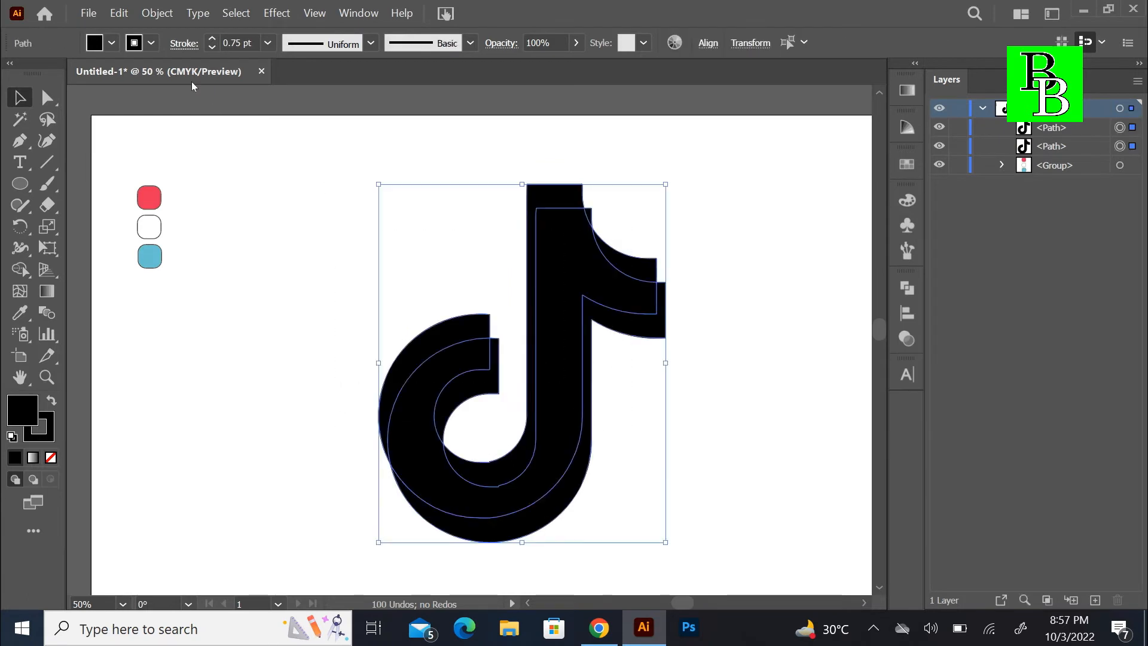
left_click(112, 43)
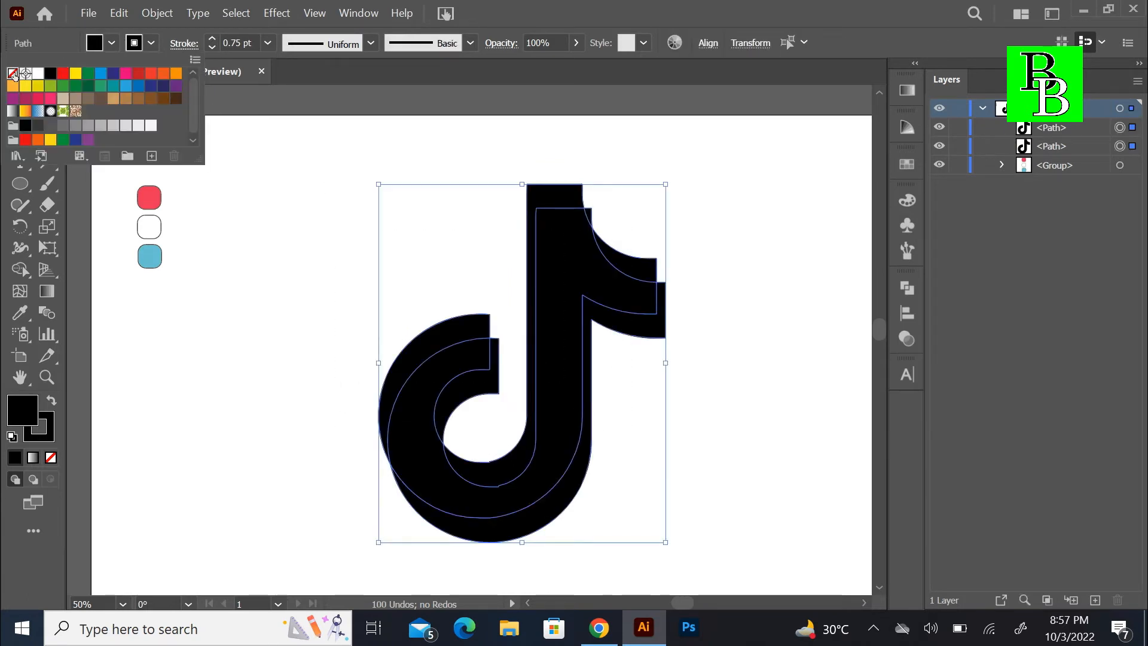
left_click(12, 73)
left_click(358, 291)
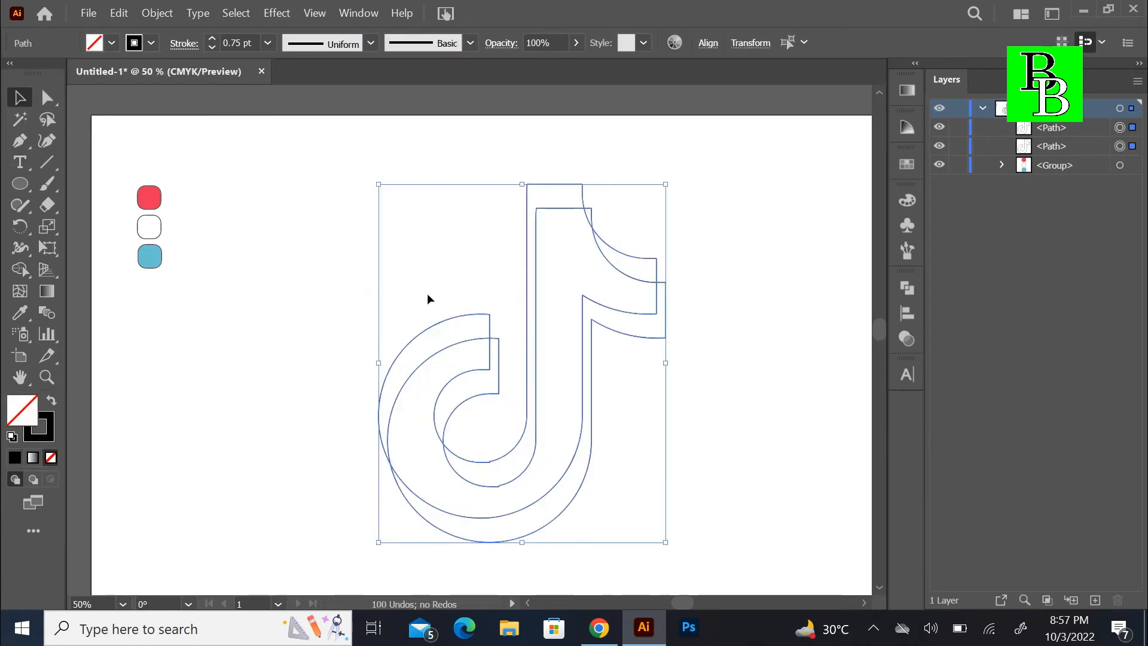
left_click(349, 285)
left_click_drag(580, 328, 579, 336)
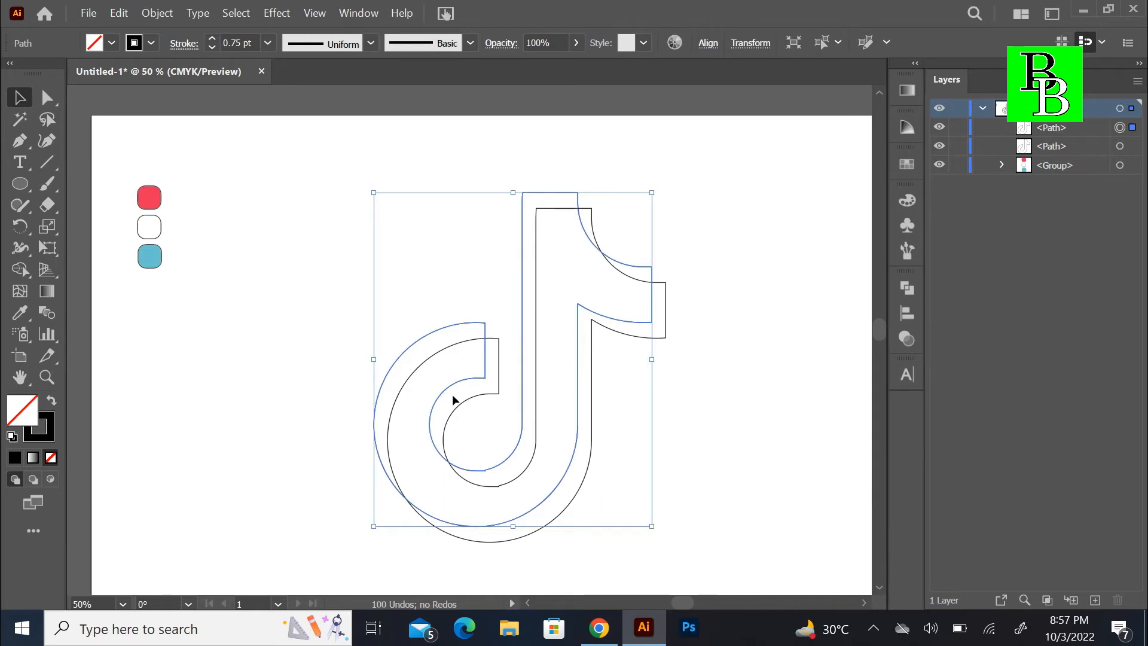
- Delete the surplus anchor point causing the small notch at the bottom of the bowl's inner curve on both note outlines
key("ctrl+=")
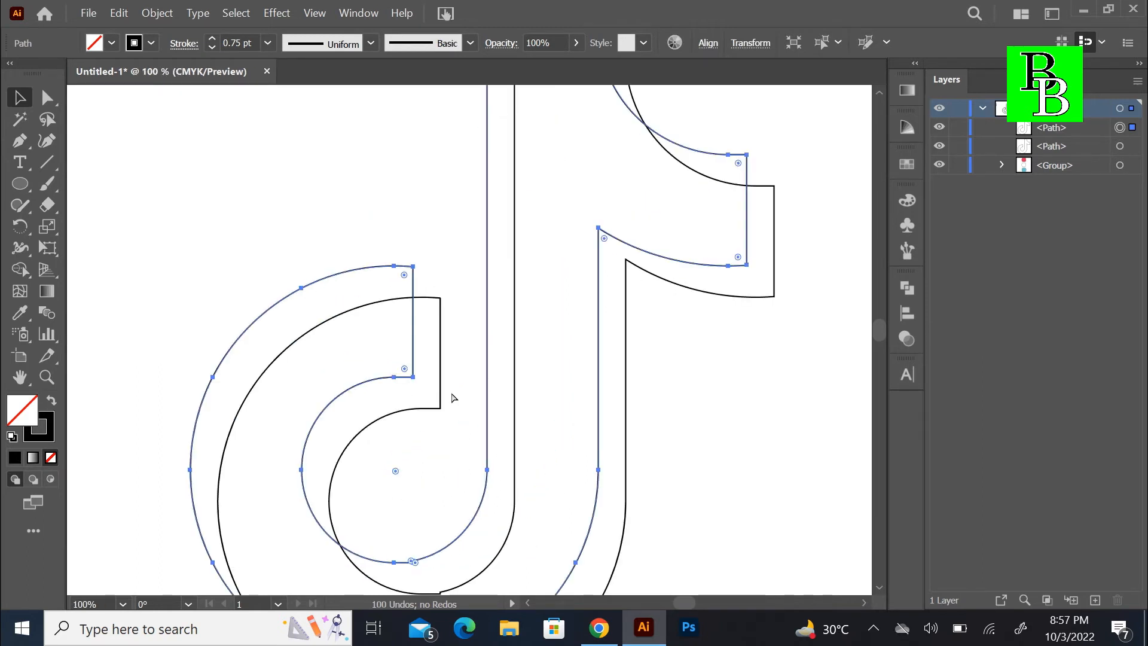
scroll(372, 357, "down", 5)
left_click_drag(137, 301, 501, 530)
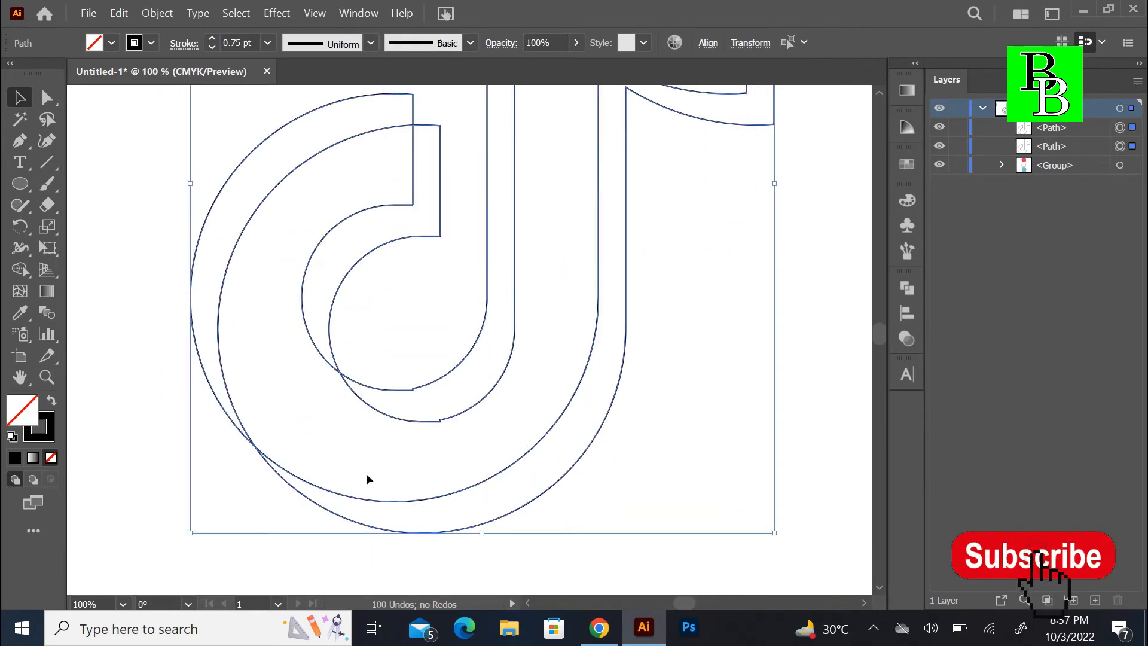
left_click(21, 141)
left_click(82, 186)
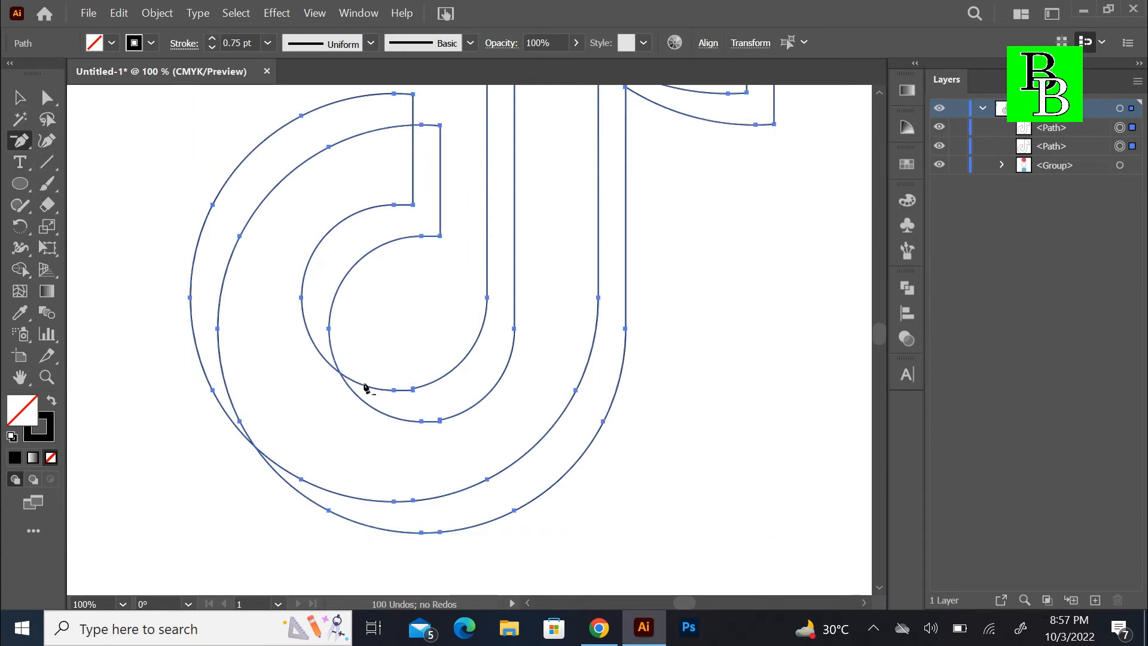
left_click(413, 388)
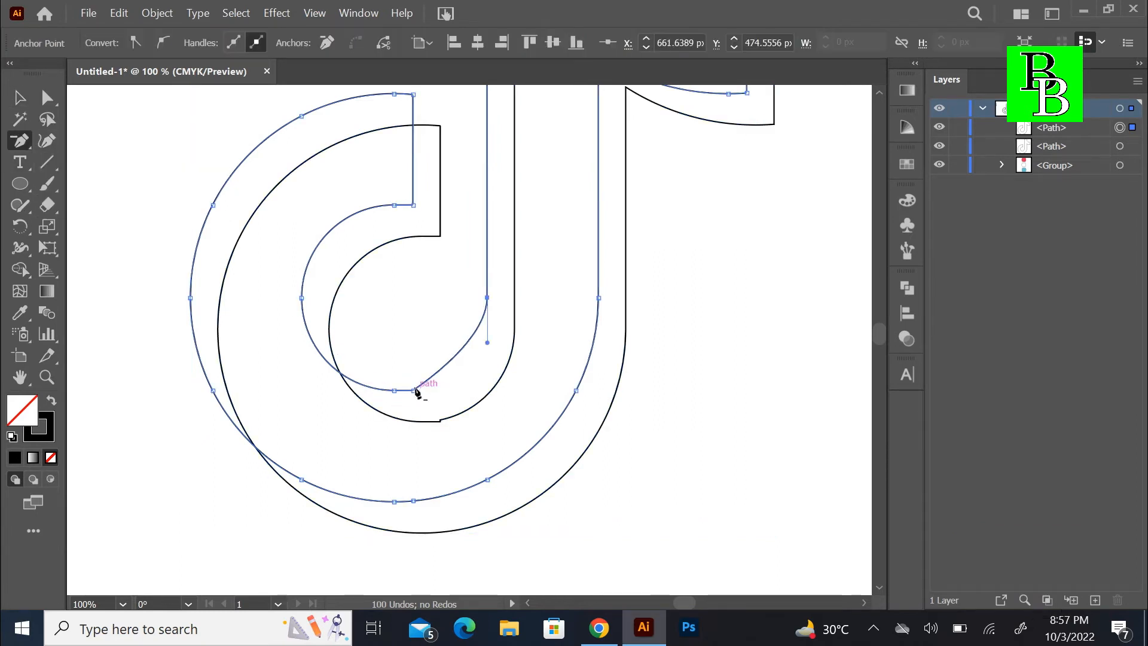
key("ctrl+z")
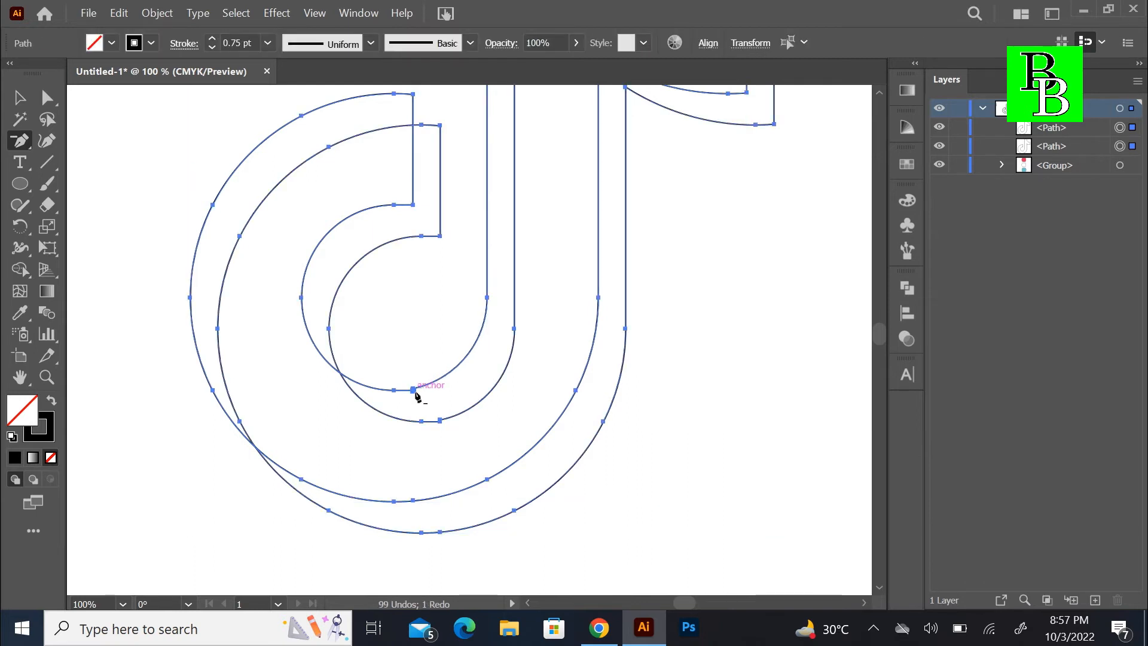
left_click(412, 388, "ctrl")
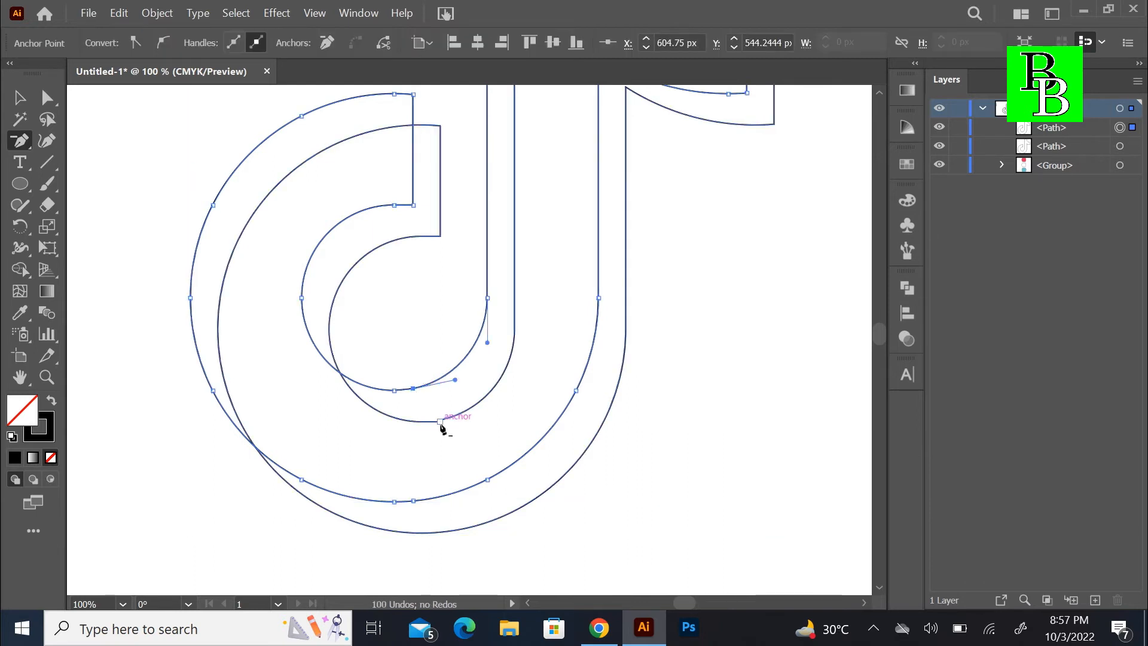
left_click(439, 427, "ctrl")
left_click(19, 99)
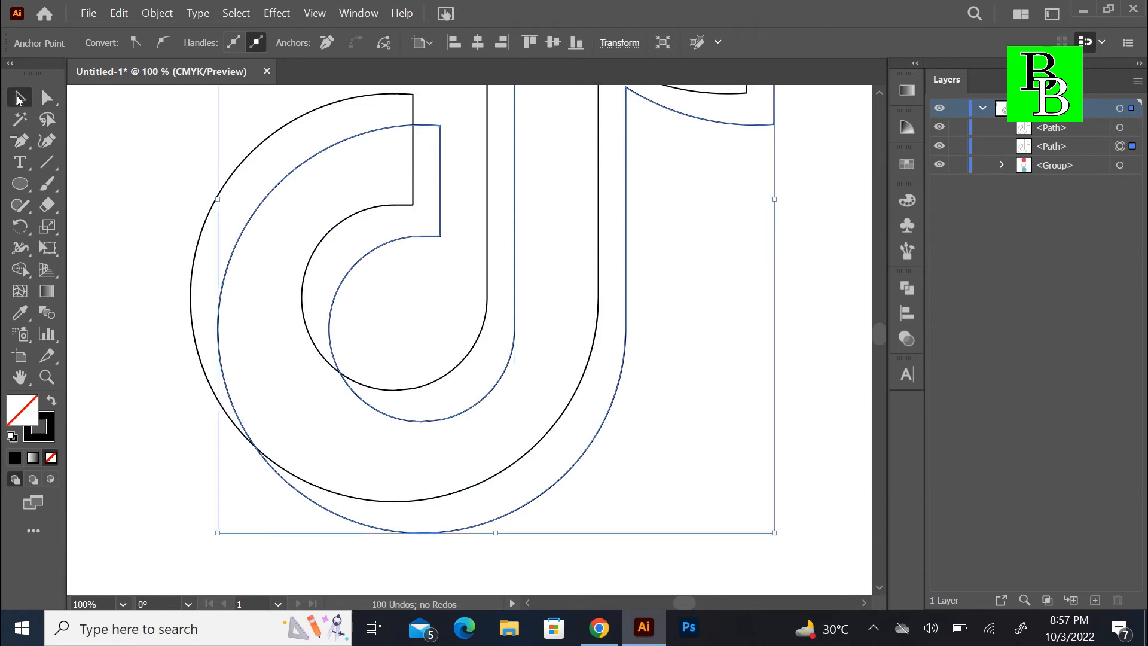
key("ctrl+minus")
key("ctrl+minus")
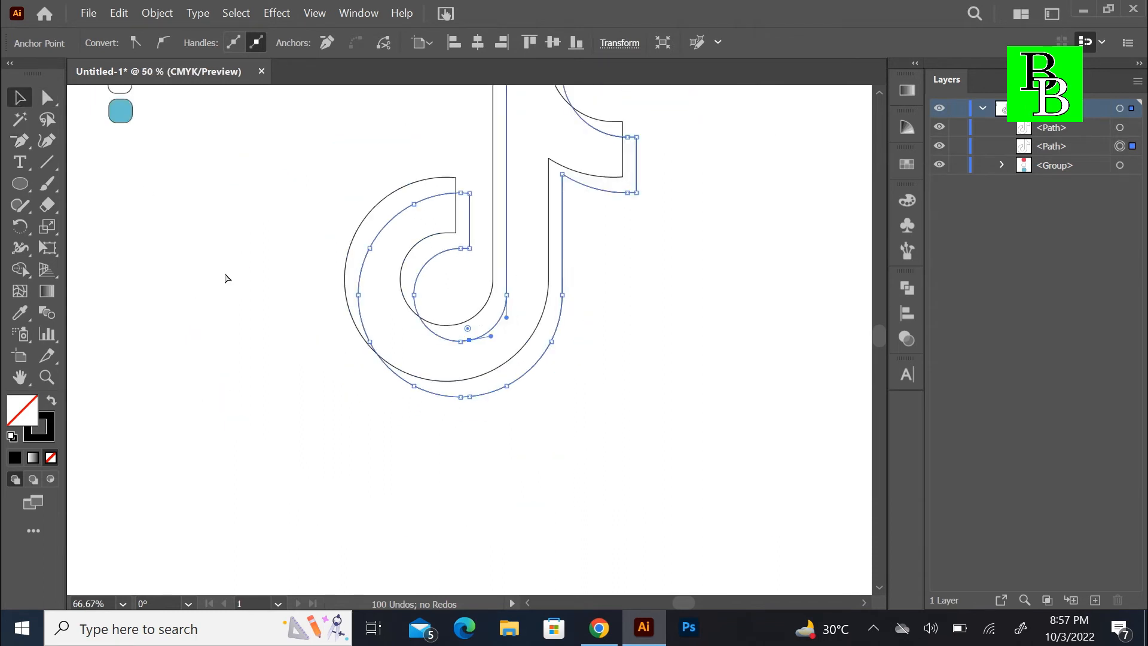
scroll(233, 278, "up", 2)
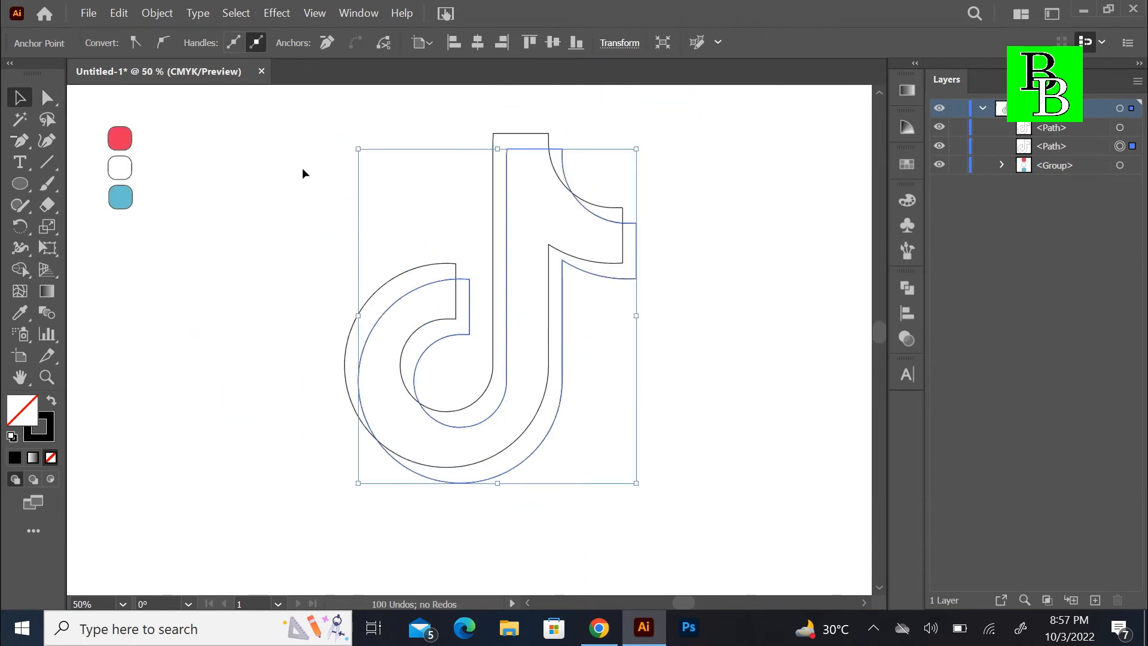
- Split the two overlapping note outlines into separate pieces with Pathfinder Divide and ungroup the result
left_click_drag(313, 141, 674, 447)
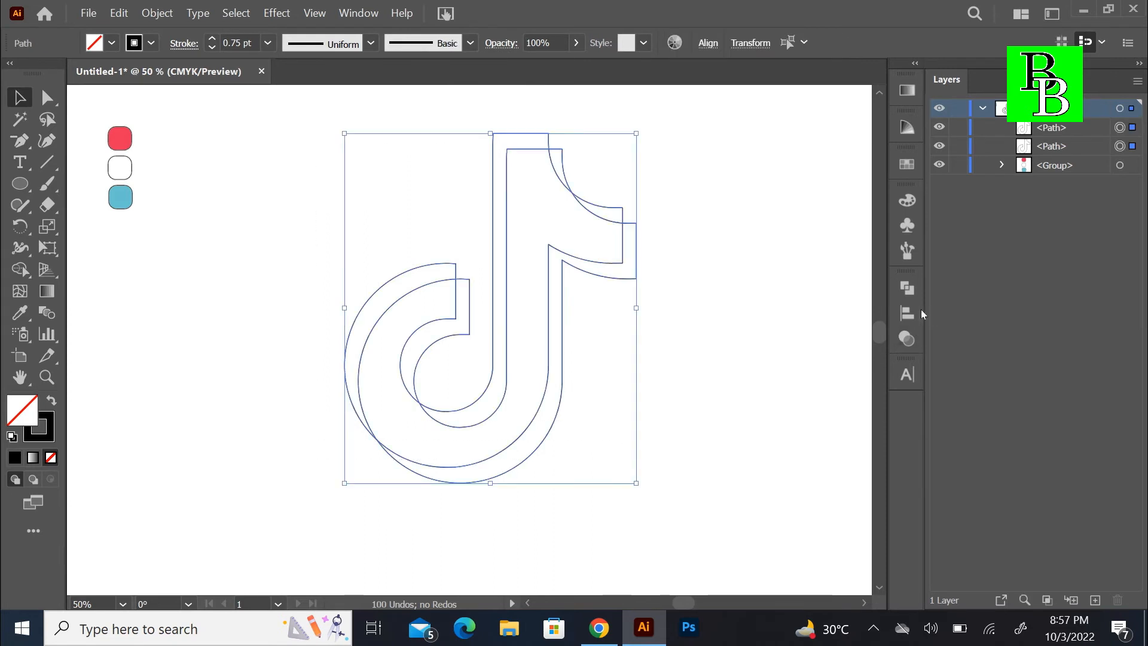
left_click(906, 288)
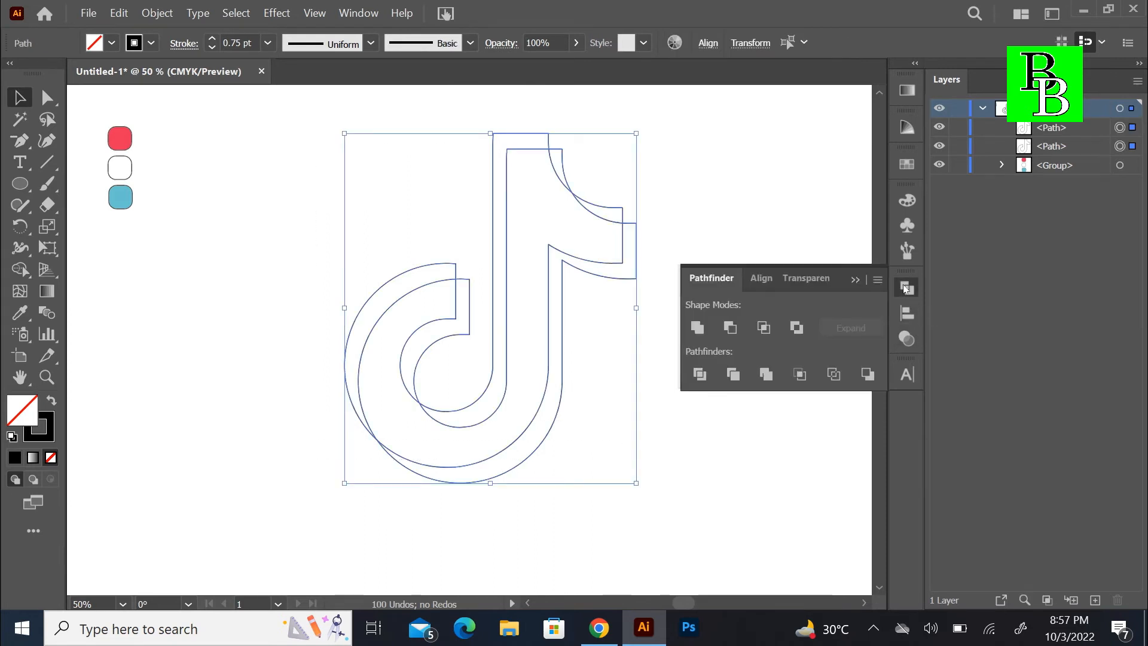
left_click(698, 375)
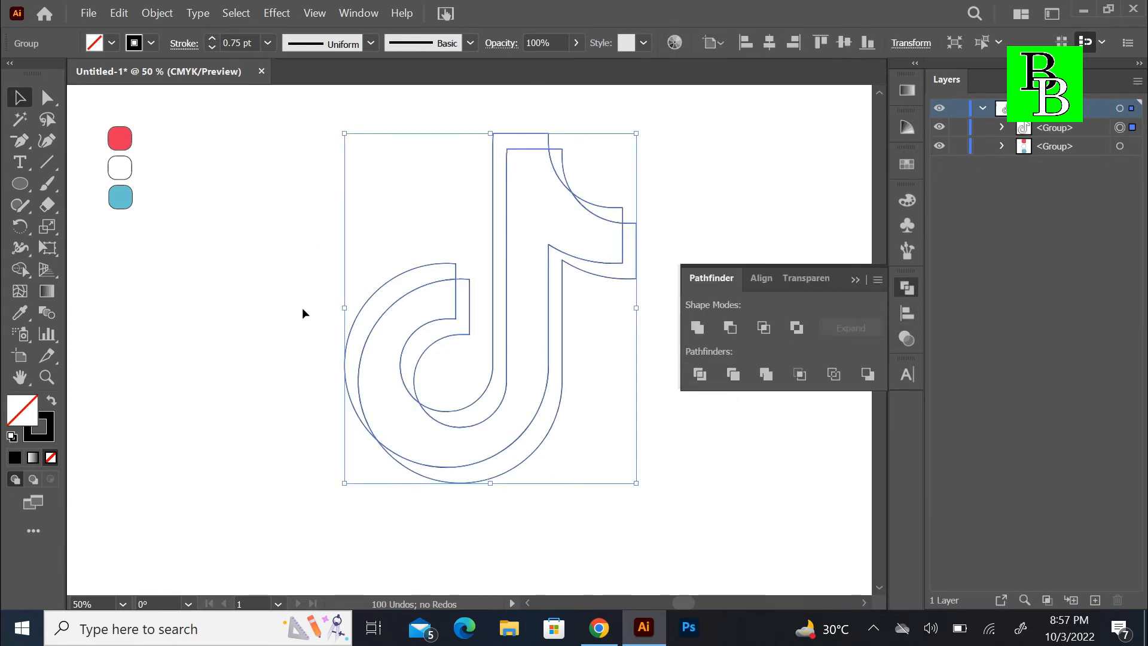
left_click(311, 311)
left_click(363, 306)
key("ctrl")
key("ctrl+shift+g")
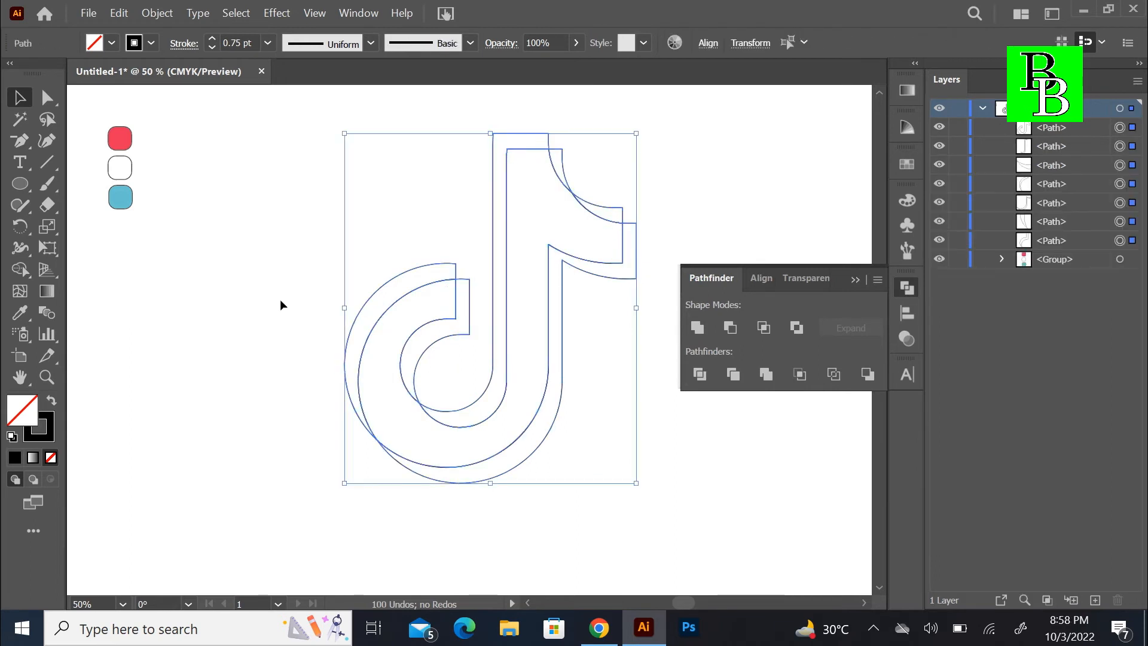
left_click(279, 303)
- Fill the upper-left offset pieces of the bowl, stem and flag with the blue swatch colour
left_click(361, 312)
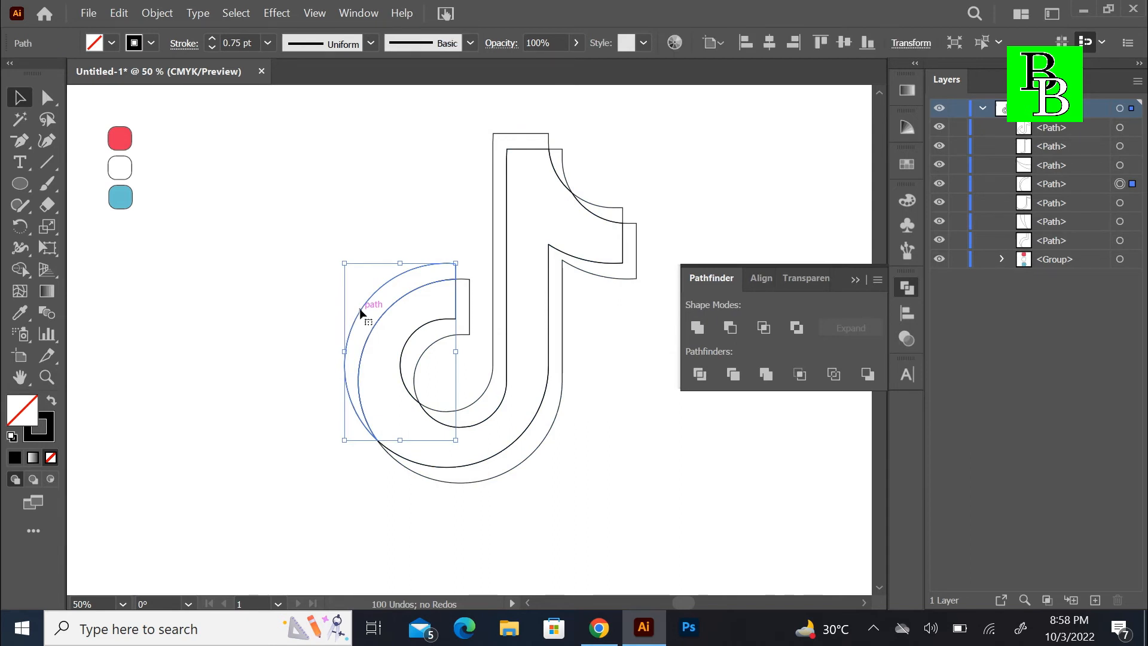
left_click(478, 401, "shift")
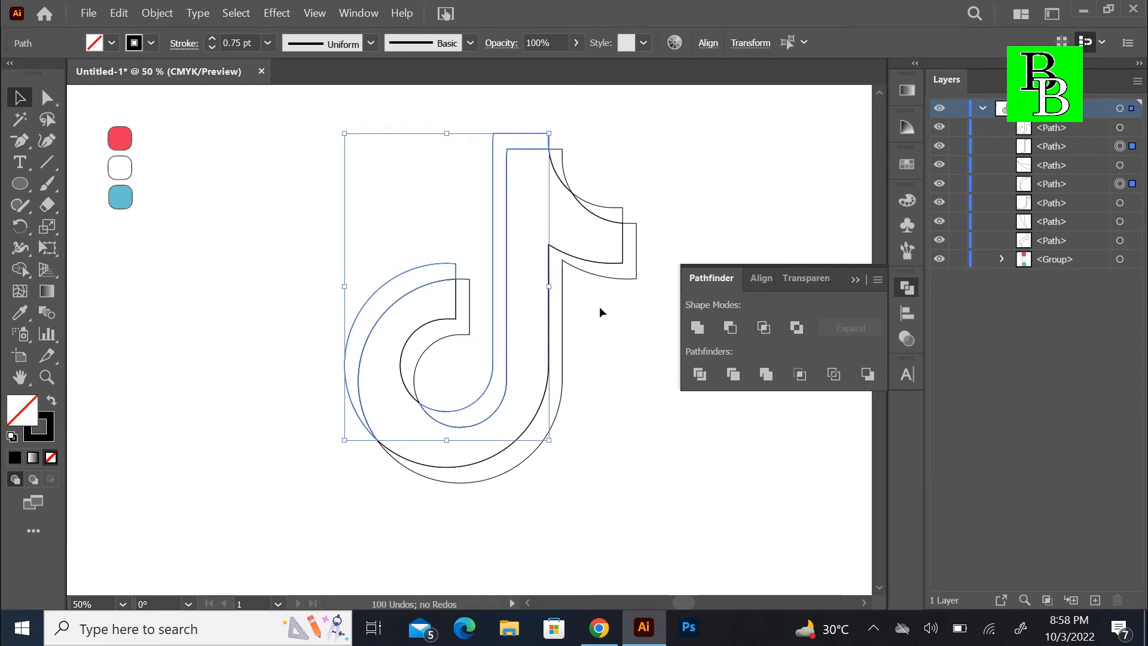
left_click(605, 209, "shift")
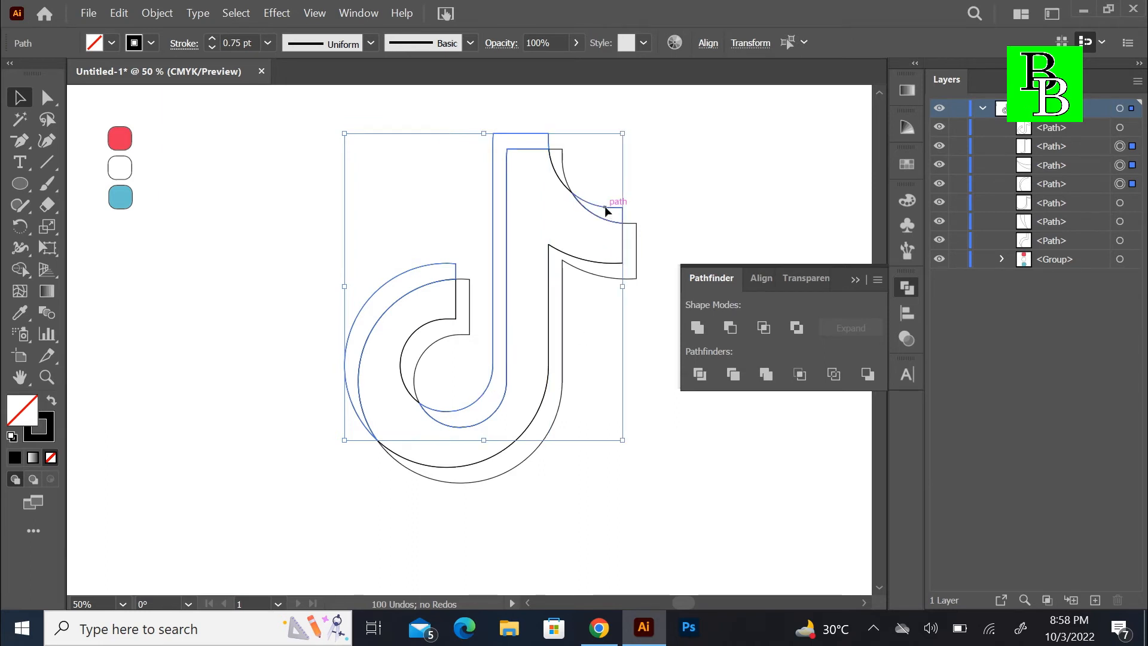
left_click(20, 312)
left_click(121, 199)
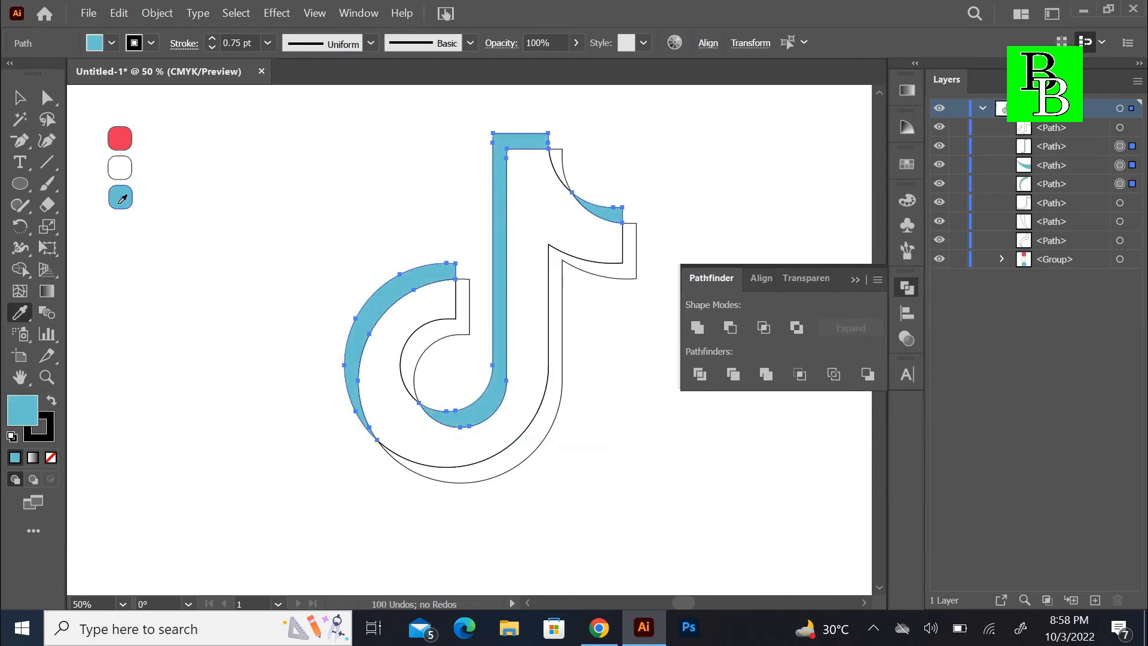
key("v")
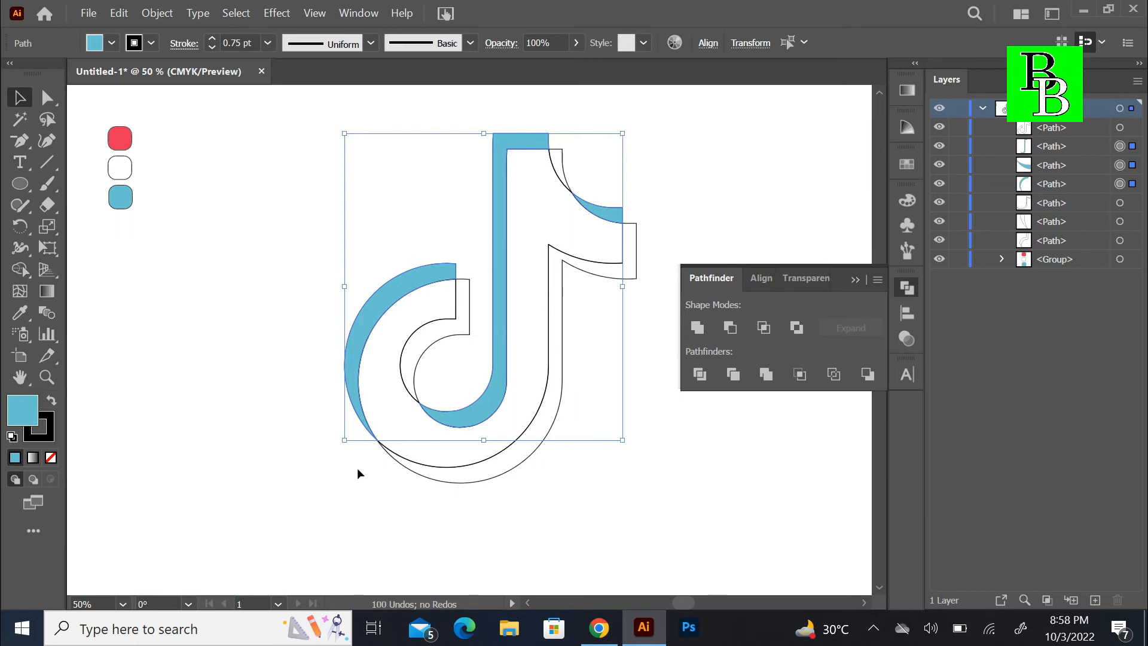
- Fill the lower-right offset pieces of the bowl, stem and flag with the red swatch colour
left_click(438, 346)
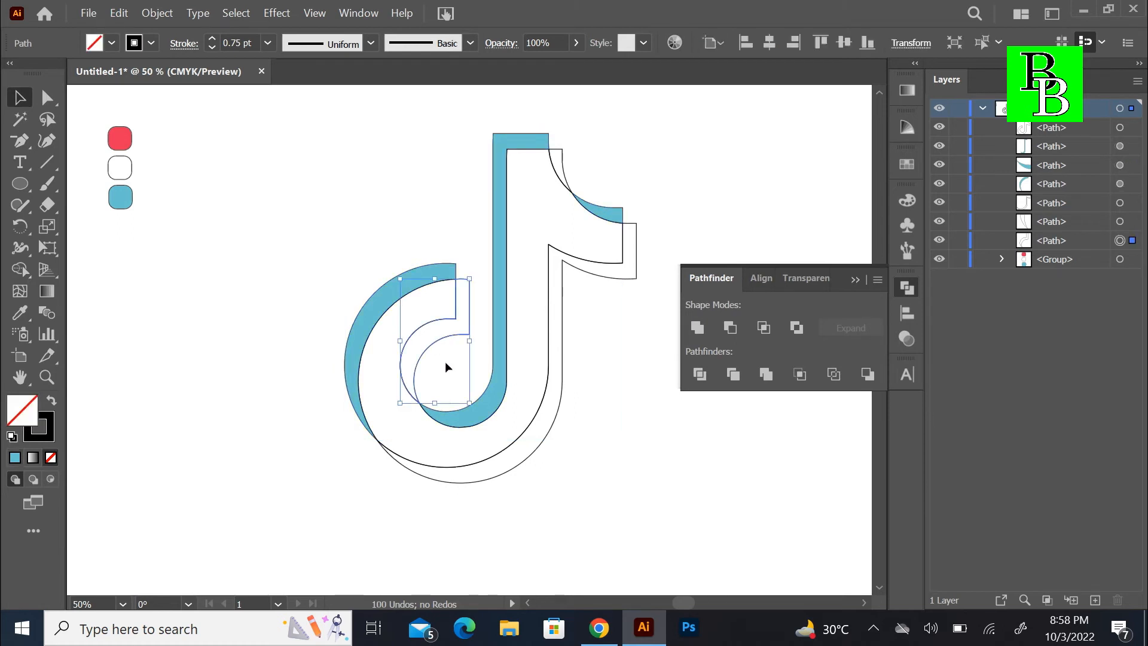
left_click(542, 447, "shift")
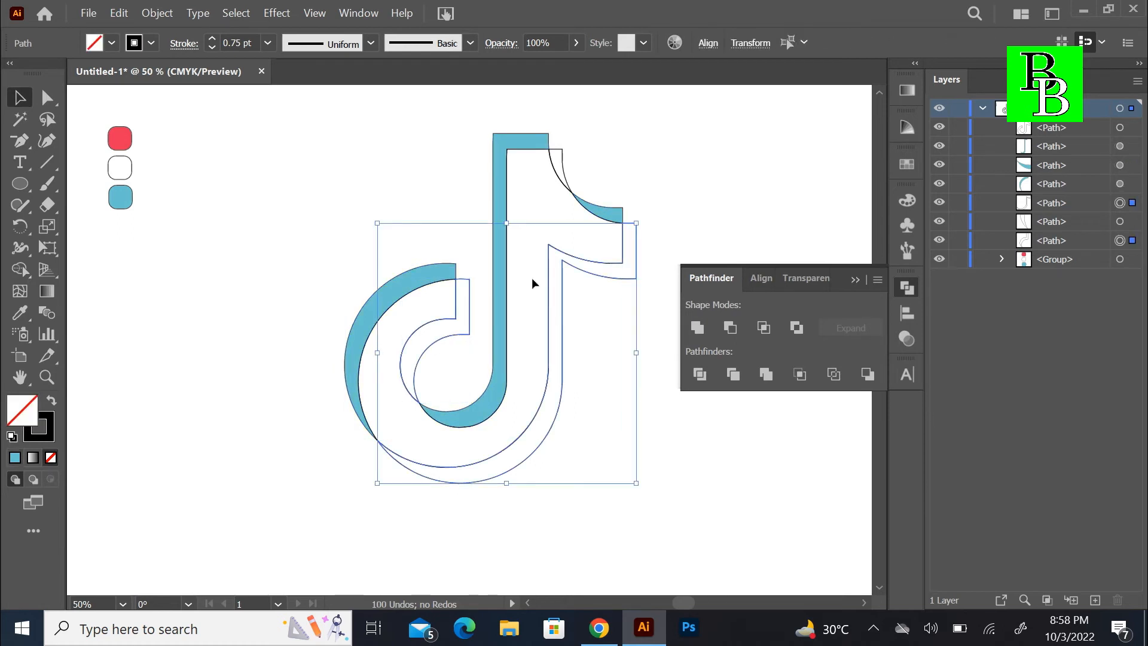
left_click(564, 164, "shift")
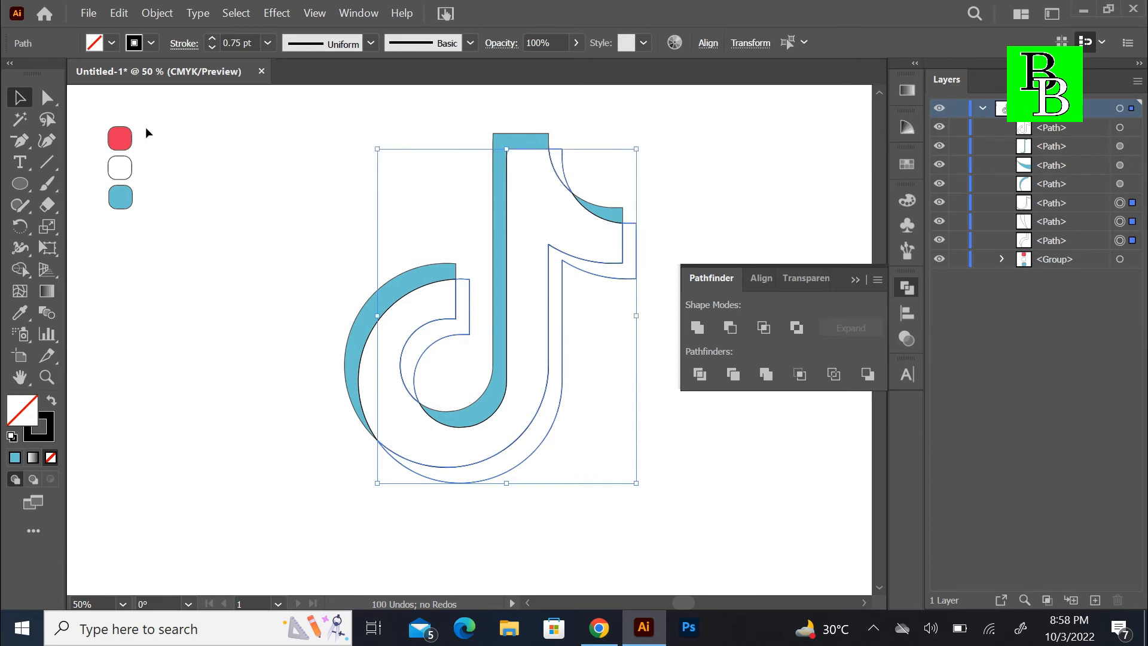
left_click(24, 315)
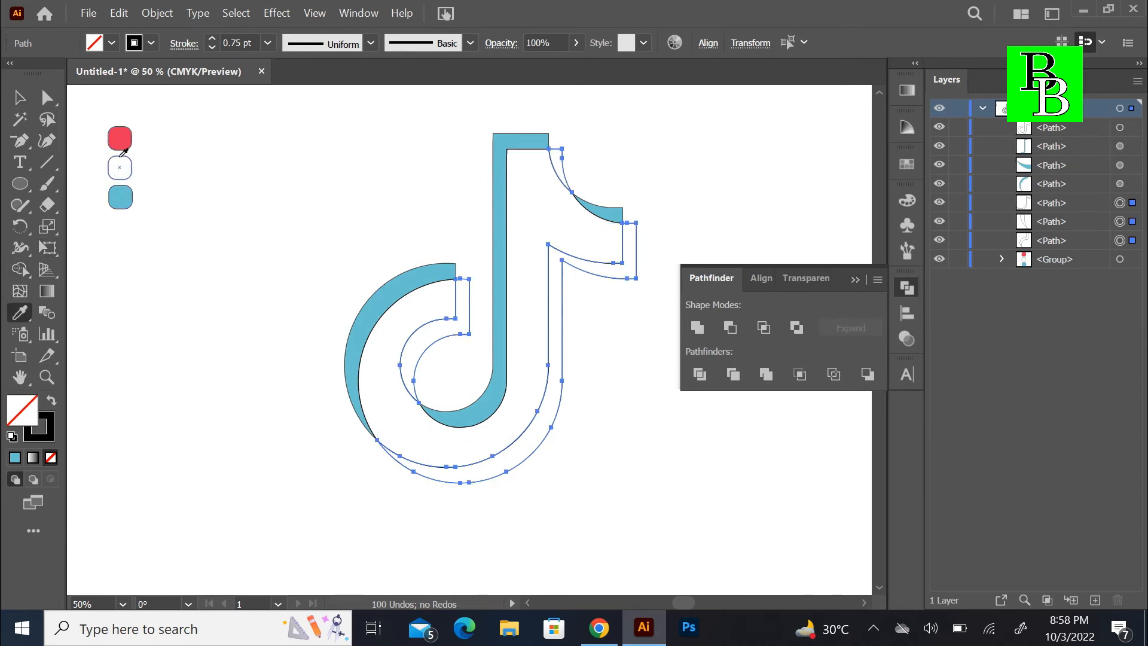
left_click(125, 135)
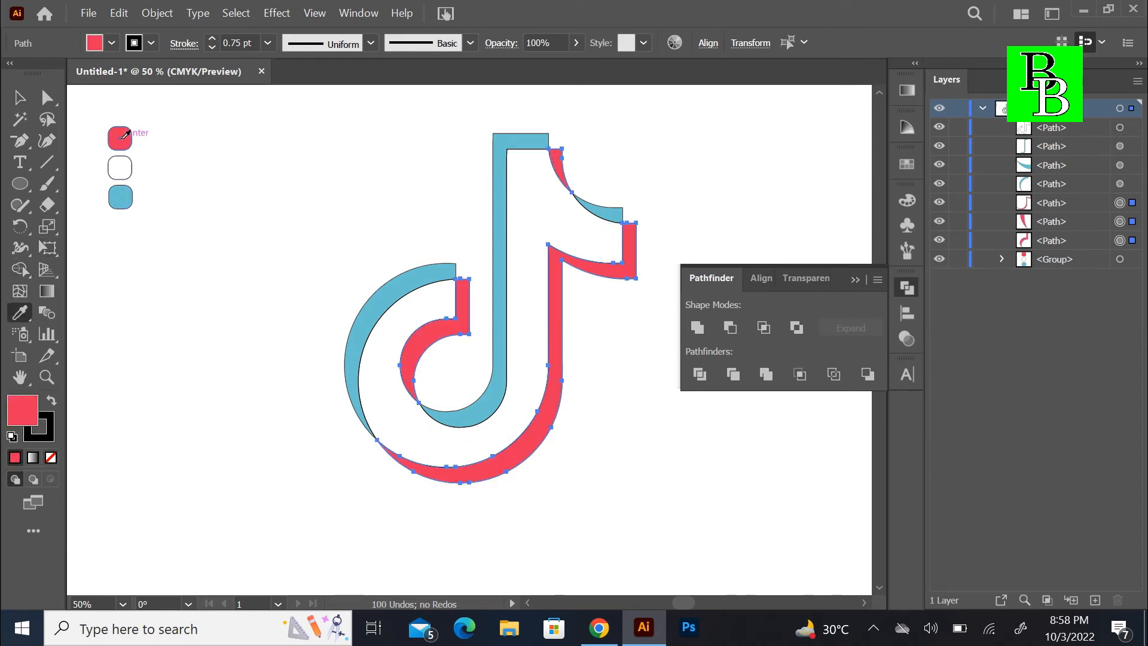
left_click(27, 106)
left_click(311, 243)
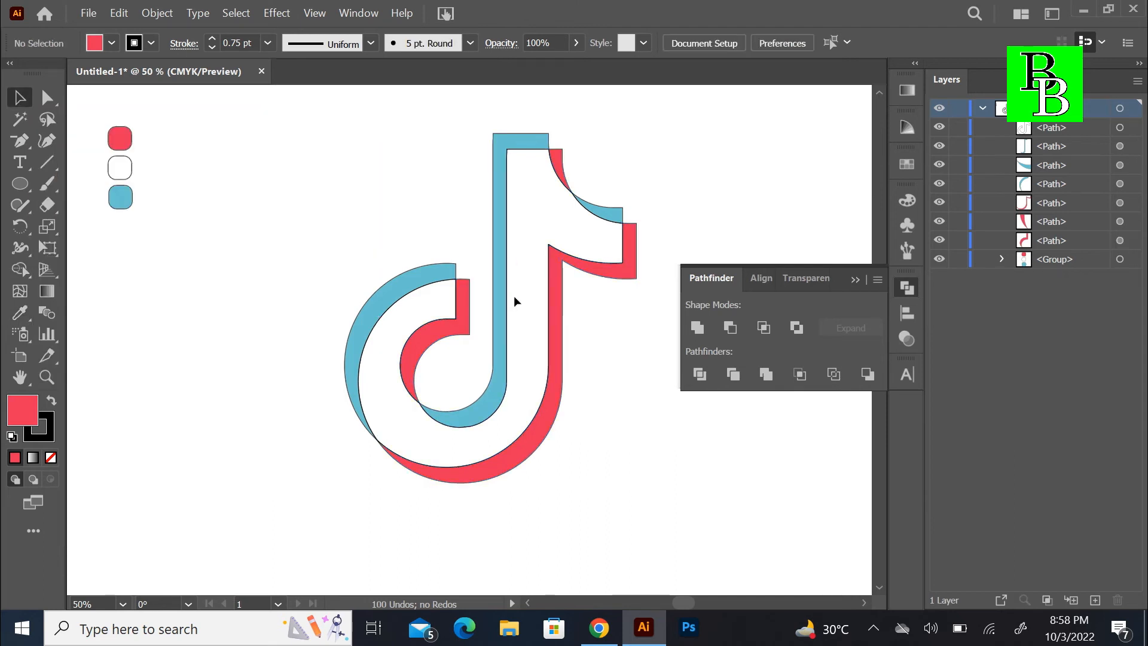
- Fill the central overlapping note piece with the white swatch colour
left_click(549, 310)
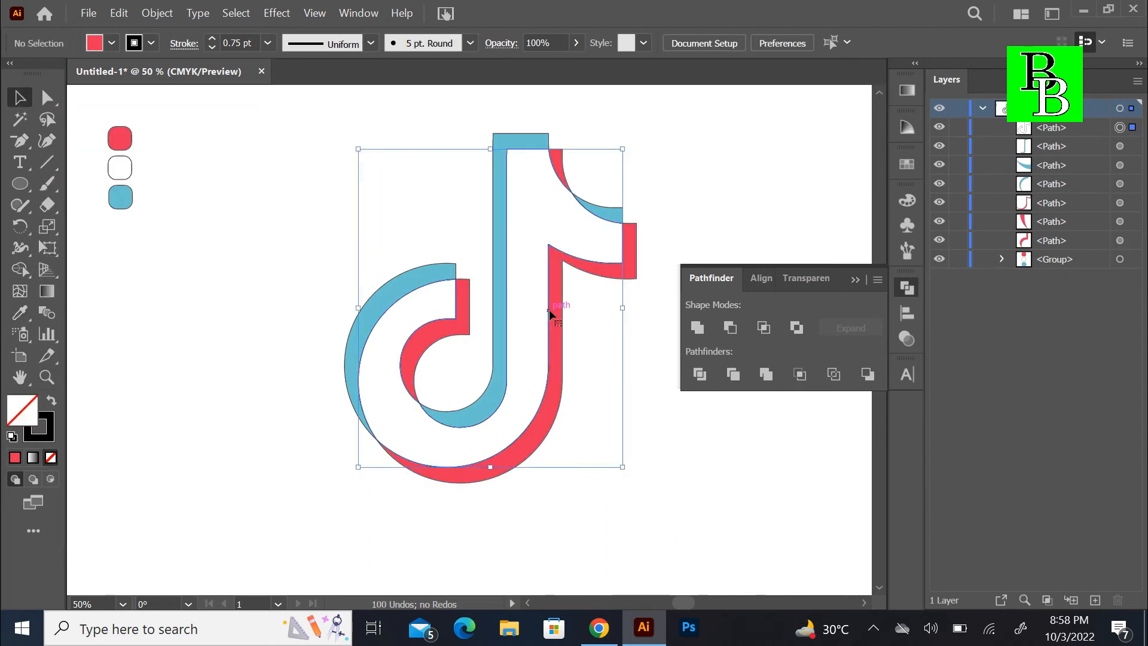
left_click(21, 312)
left_click(124, 168)
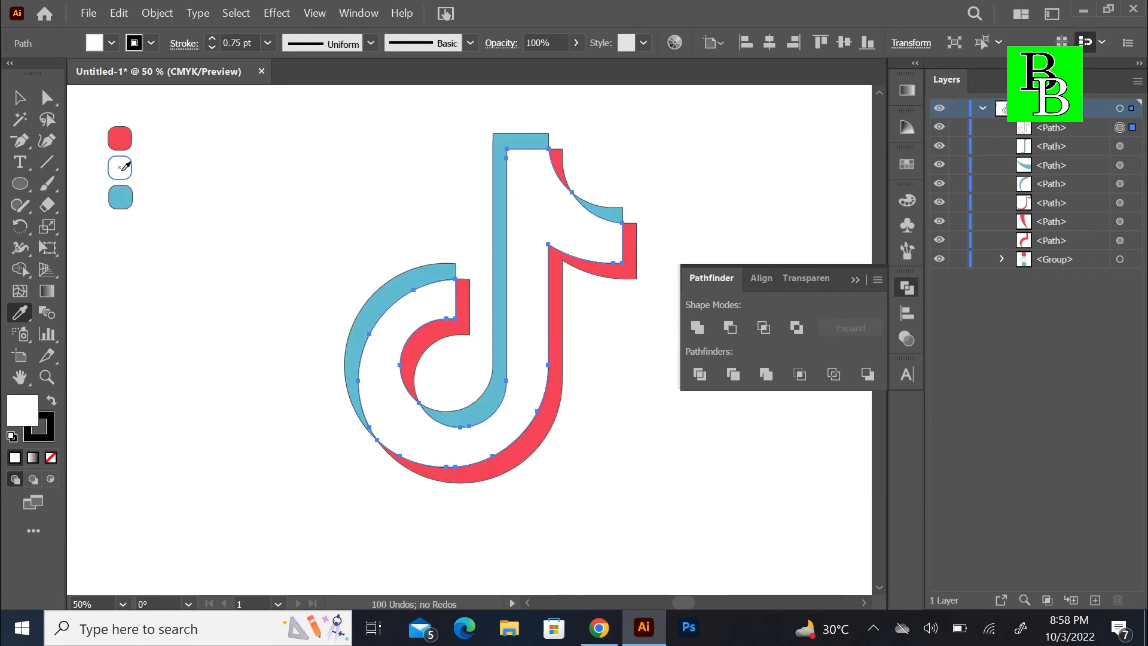
left_click(20, 98)
left_click(301, 133)
- Remove the stroke from all pieces of the note logo
left_click_drag(317, 114, 643, 465)
left_click(150, 42)
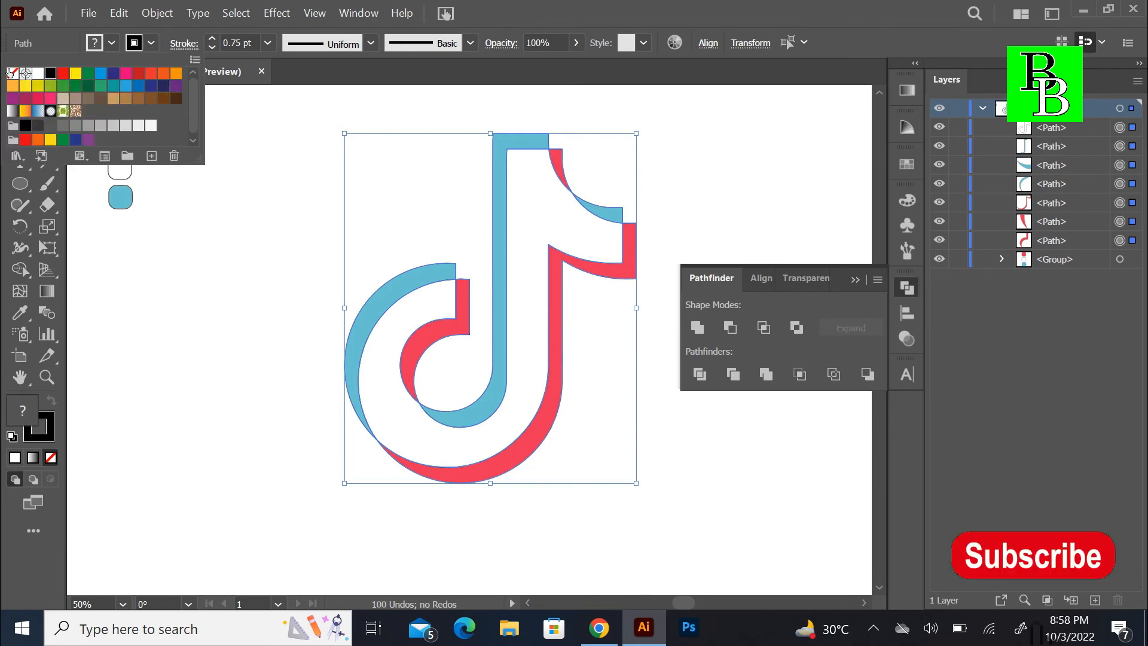
left_click(13, 73)
left_click(857, 280)
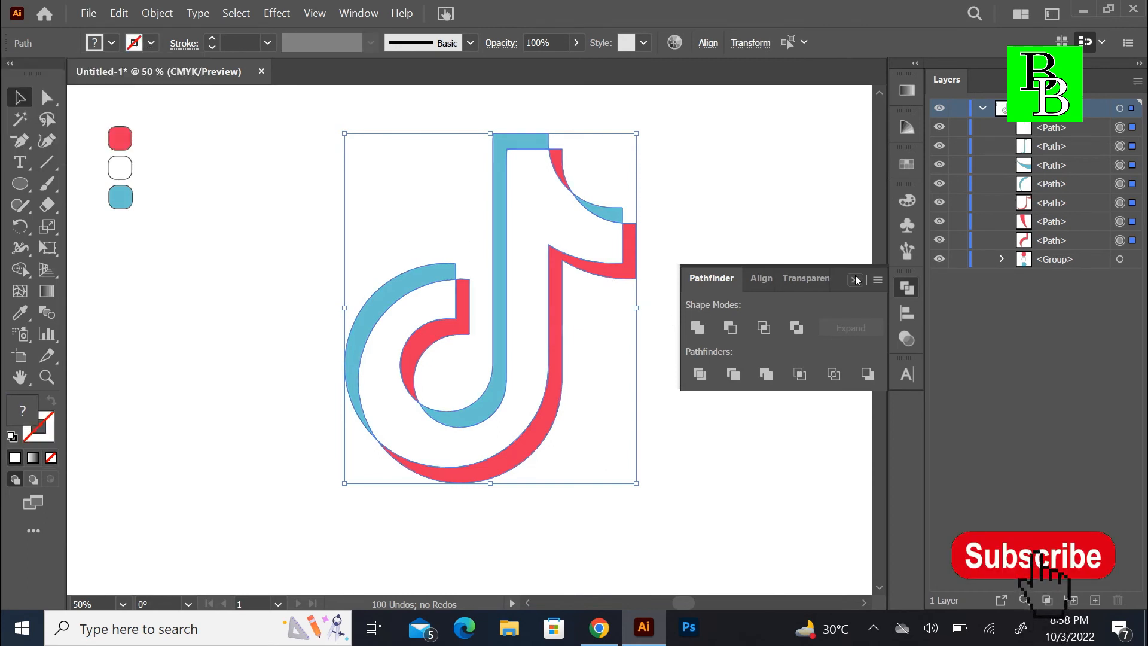
left_click(854, 279)
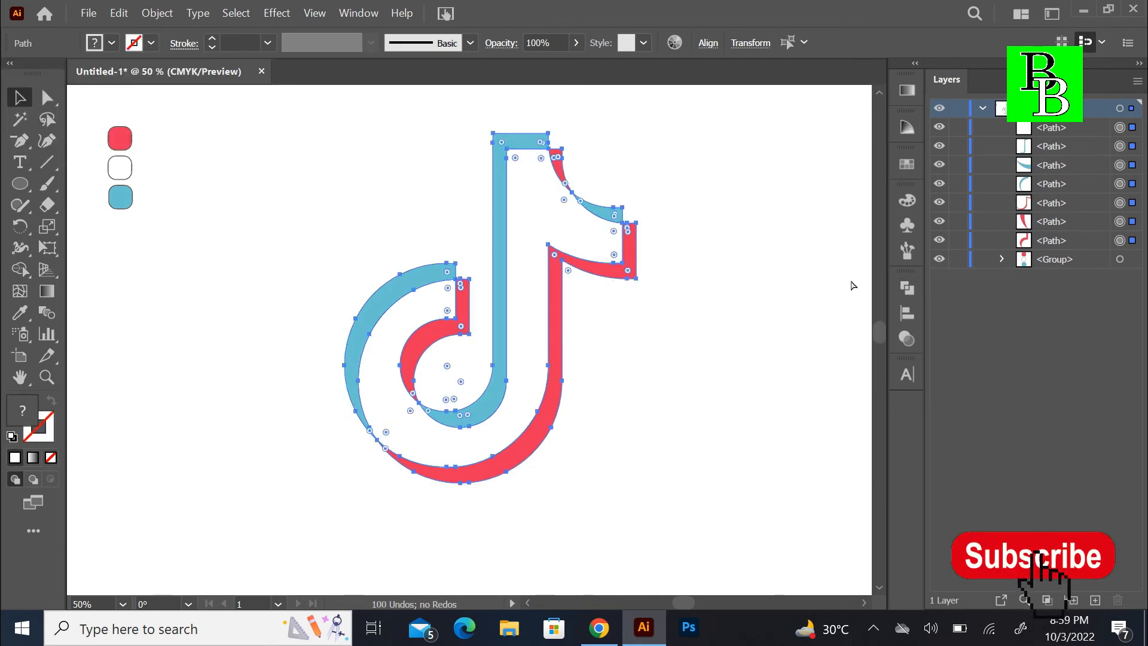
- Move the whole note logo down and to the right, to the open middle of the artboard
key("ctrl+minus")
left_click(449, 267)
scroll(443, 266, "down", 5)
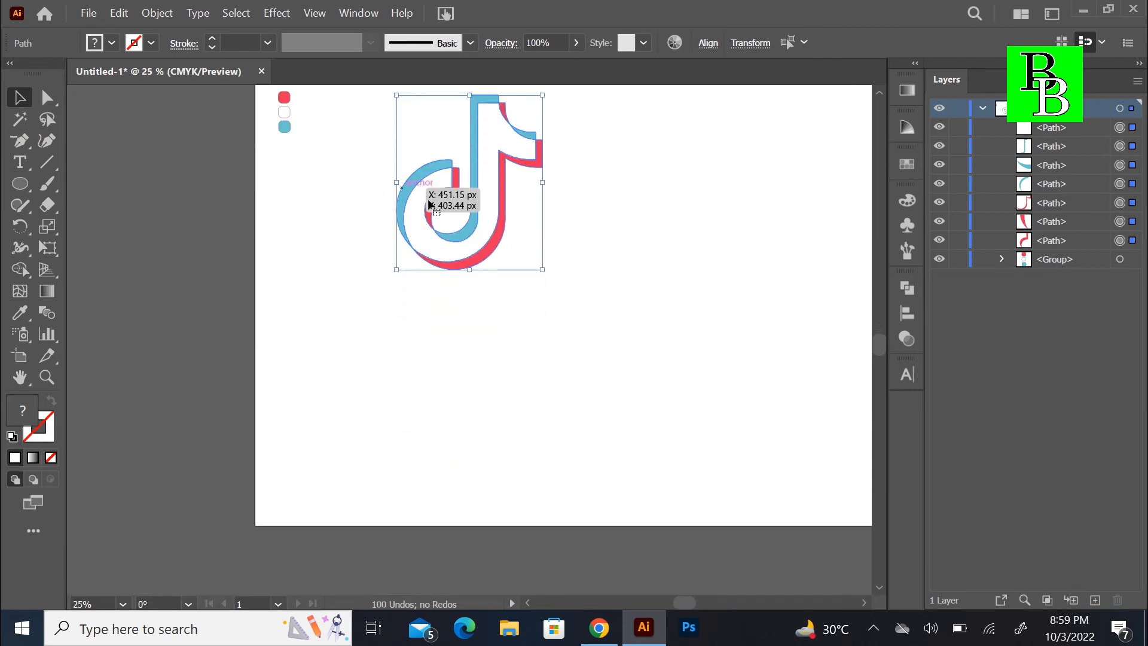
left_click_drag(495, 212, 613, 297)
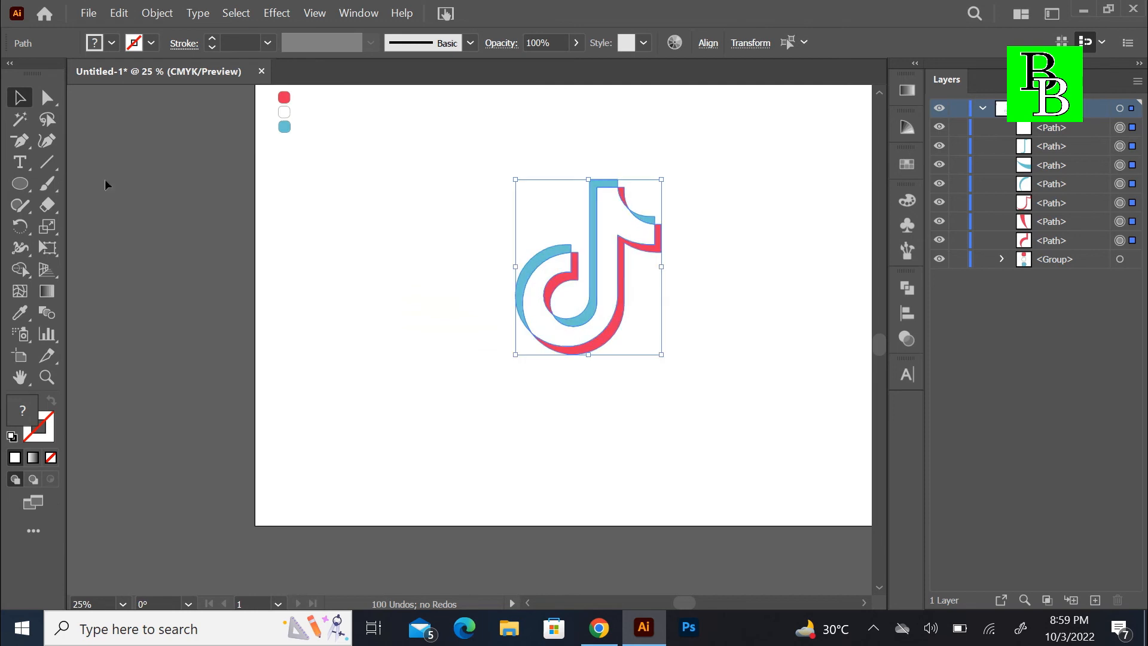
key("ctrl+z")
- Draw a rectangle covering the whole note logo with a margin all round and fill it black
key("m")
left_click_drag(467, 127, 700, 384)
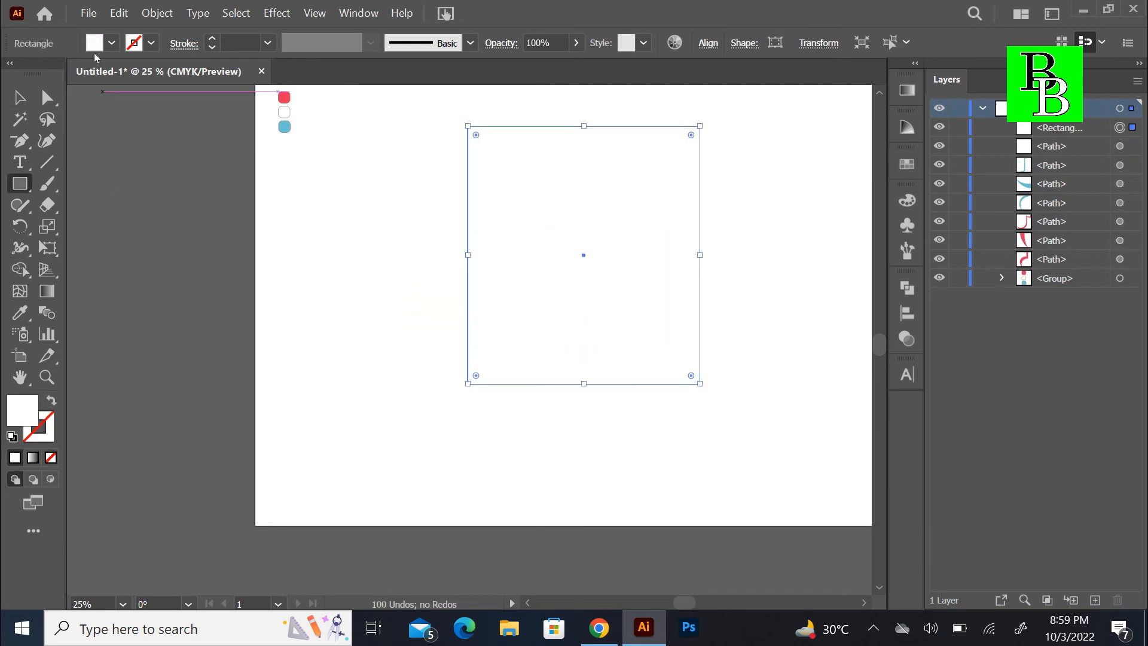
left_click(111, 44)
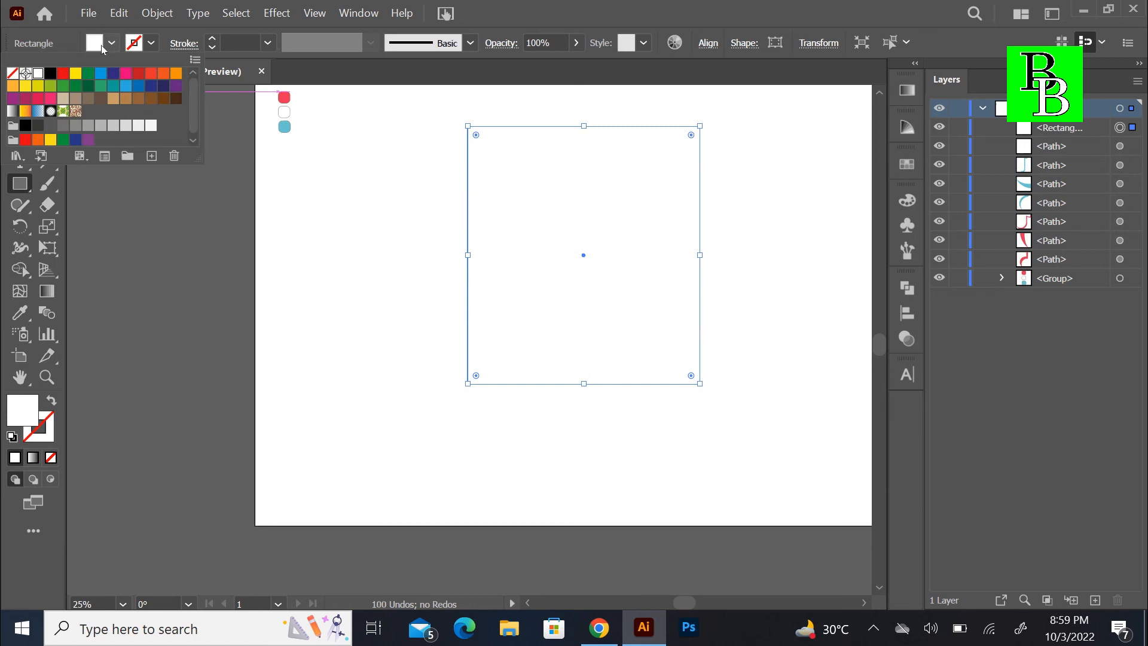
left_click(50, 75)
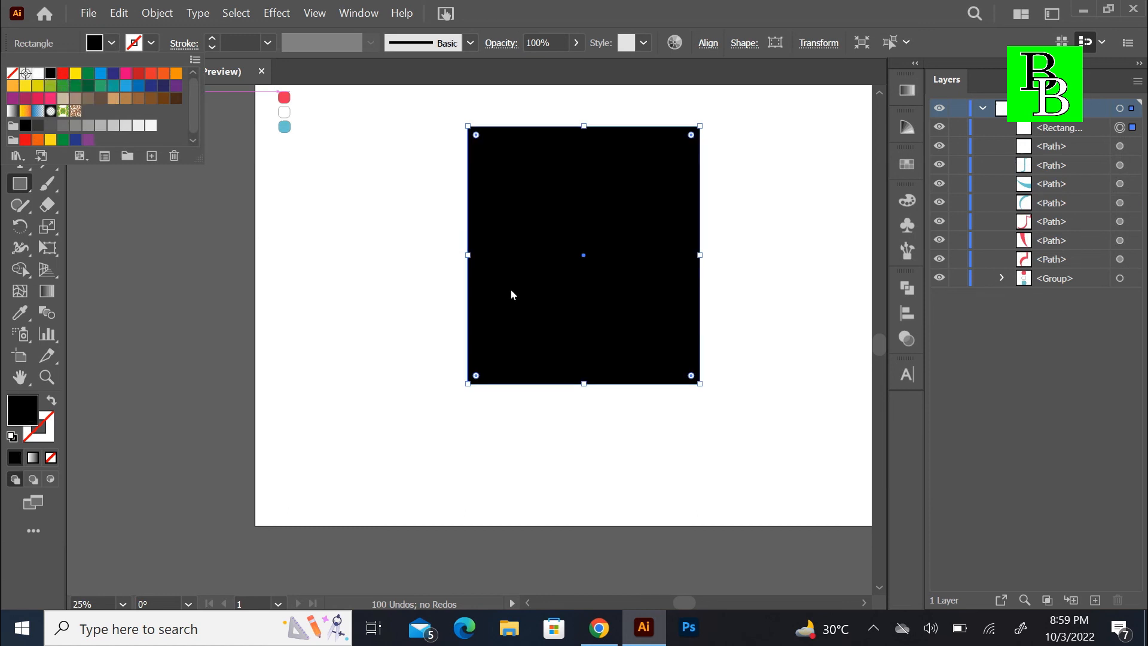
left_click(68, 199)
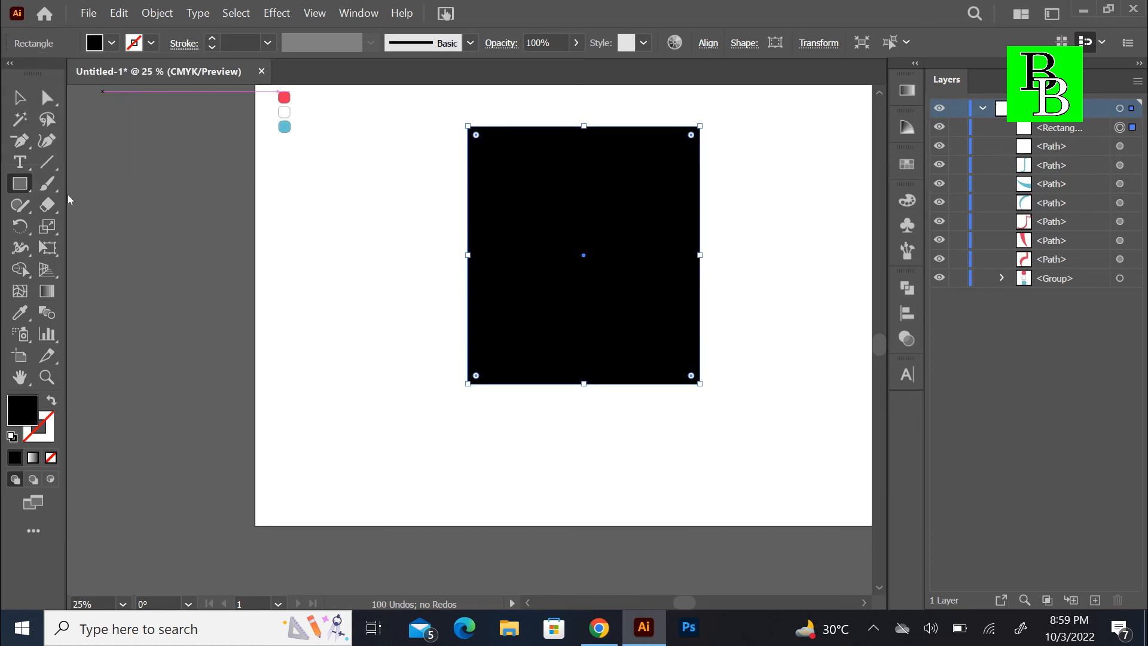
- Send the black rectangle to the back, behind the note logo, and deselect it
right_click(533, 324)
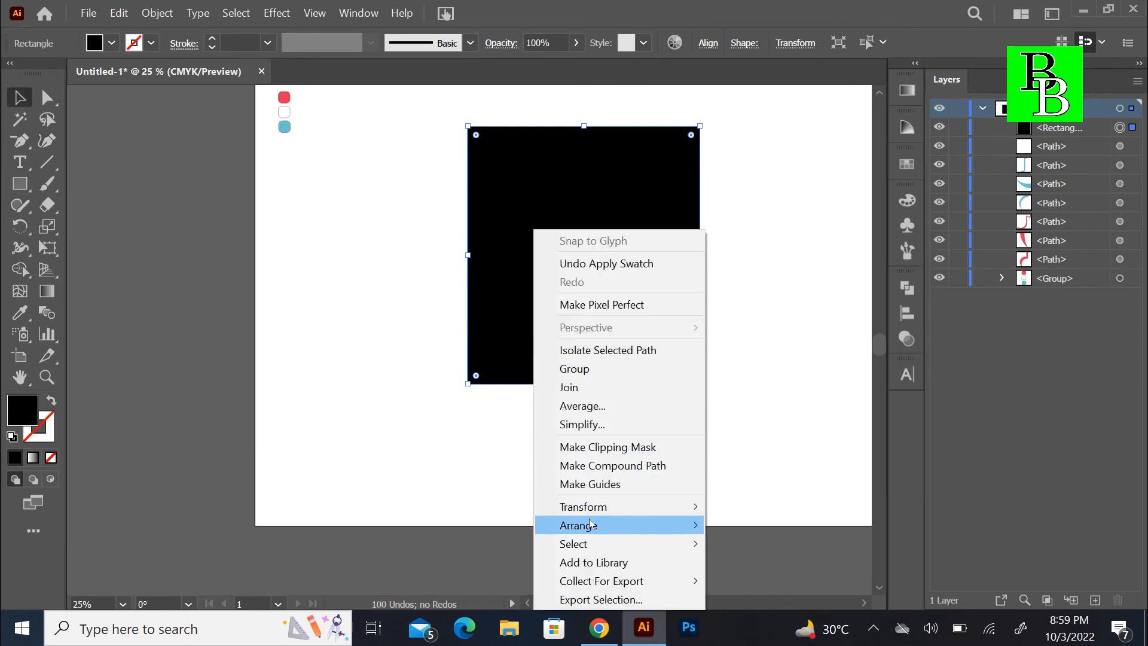
mouse_move(598, 525)
left_click(740, 580)
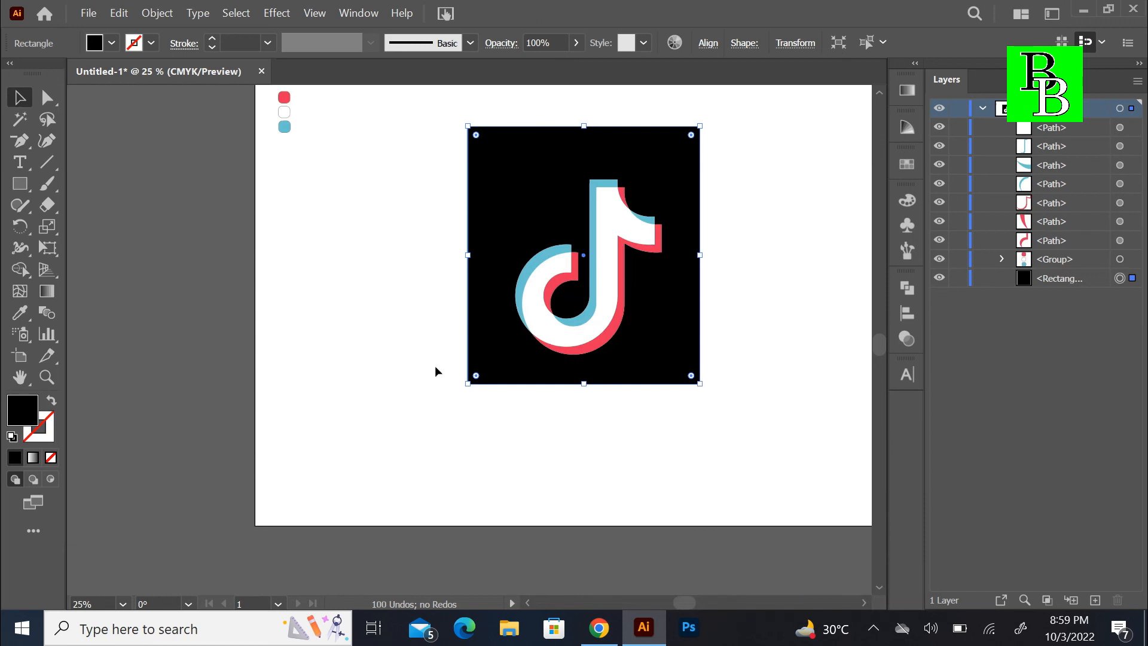
left_click(394, 323)
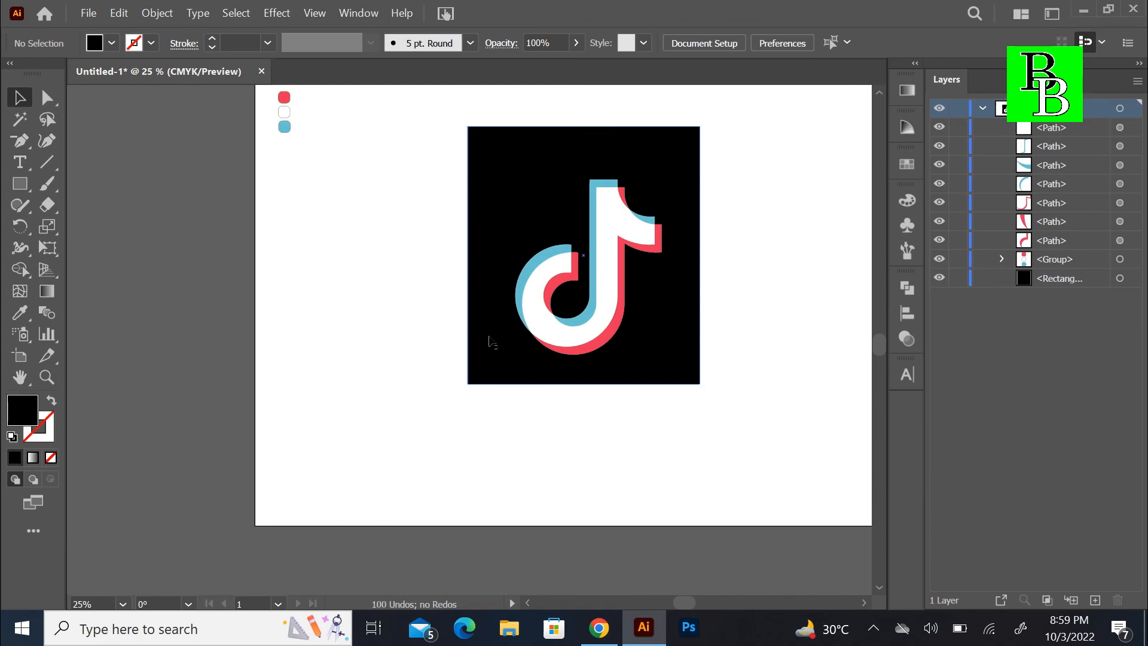